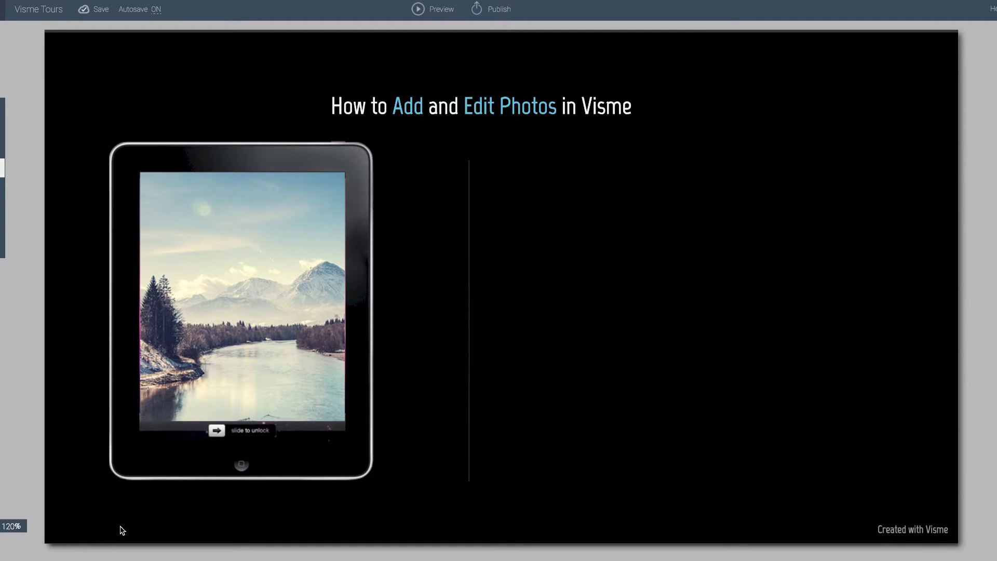
Drag image-bg.jpg from the Desktop folder in Finder onto the Visme slide, then minimize Finder
mouse_move(68, 545)
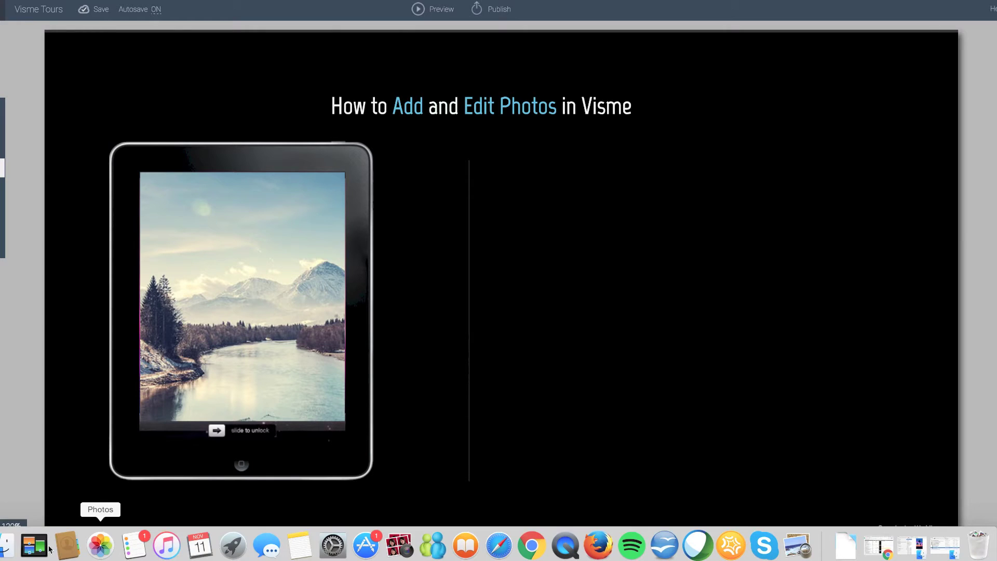
click(5, 554)
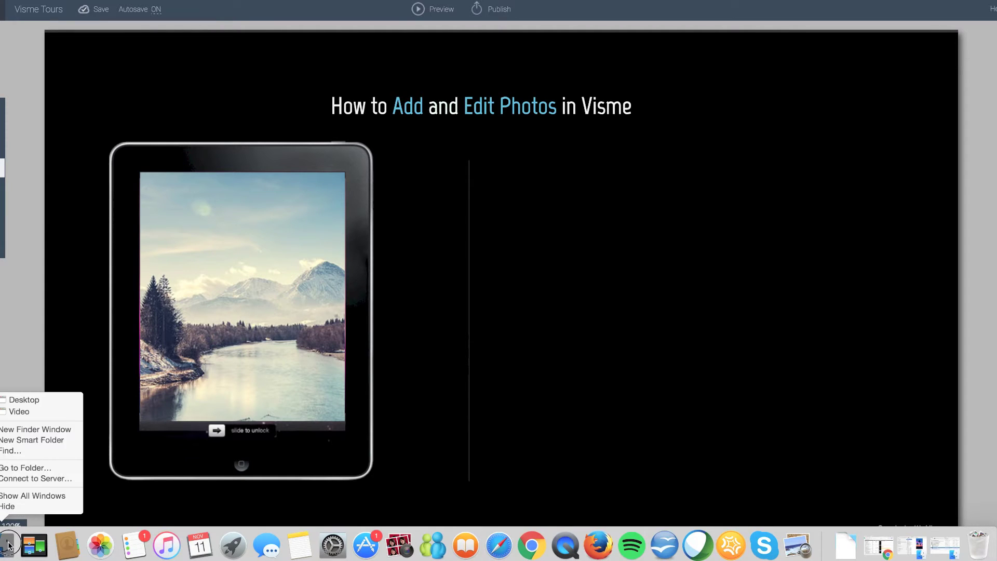
click(34, 398)
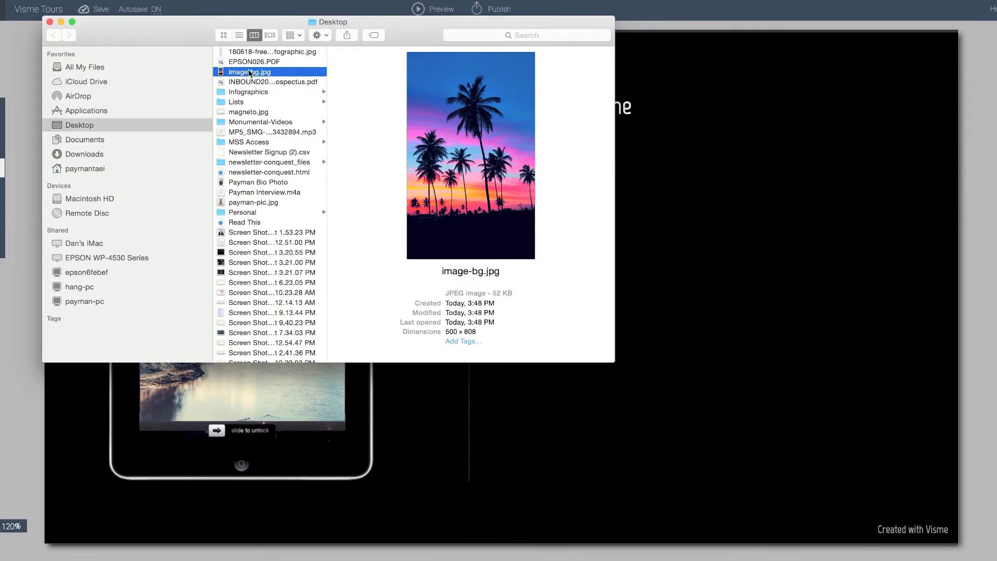
drag(242, 75, 715, 272)
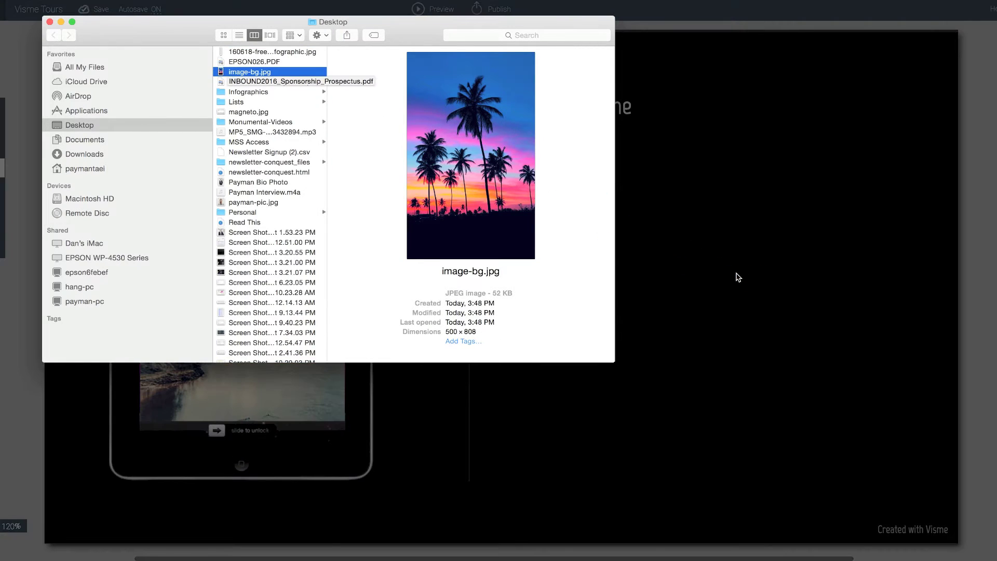
click(60, 22)
Shrink the palm-tree photo and set it against the slide's right edge
click(462, 173)
click(435, 222)
drag(436, 223, 634, 151)
drag(525, 44, 621, 193)
drag(666, 282, 777, 240)
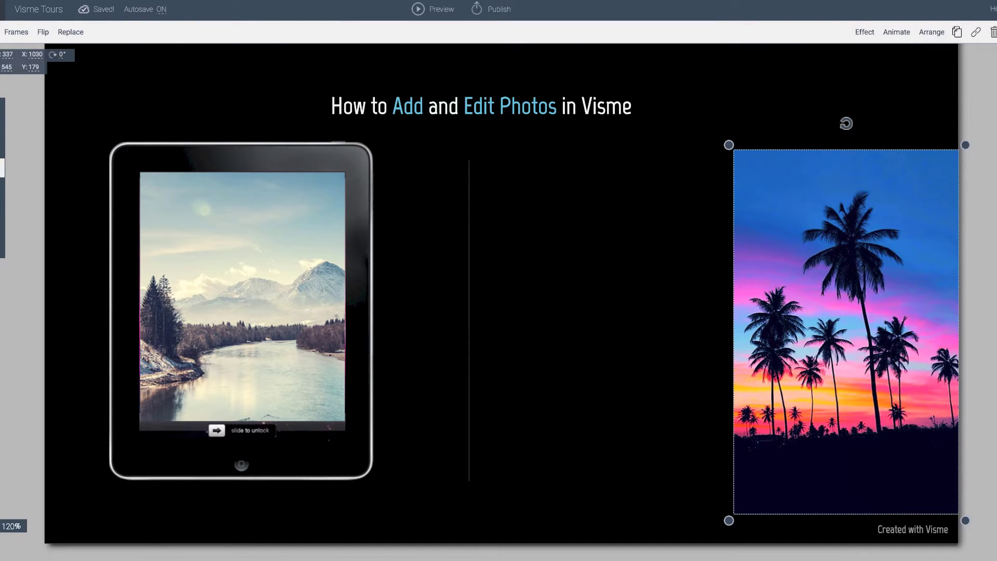
mouse_move(10, 166)
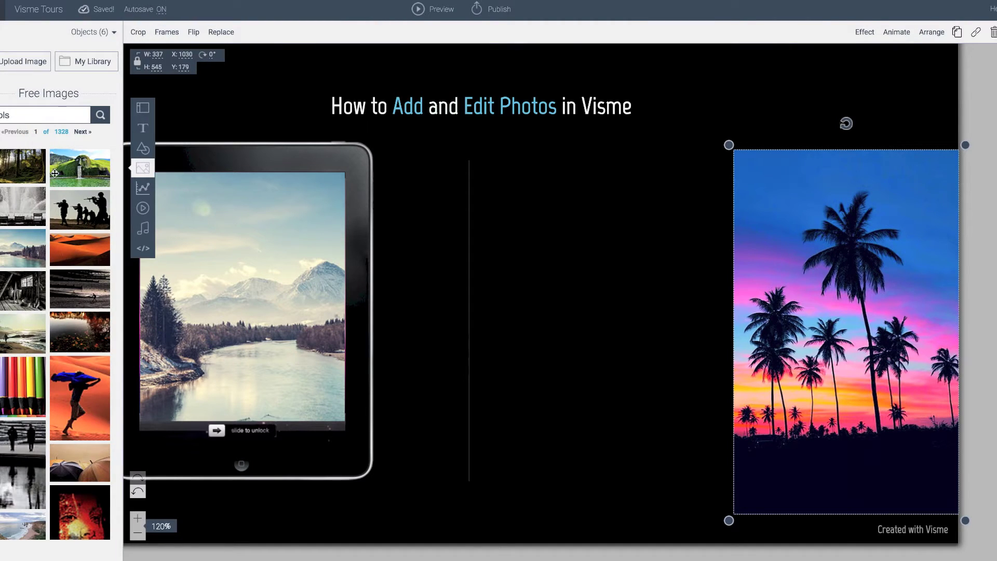
Replace the Free Images search term with a new one so sunset photos appear
double_click(18, 117)
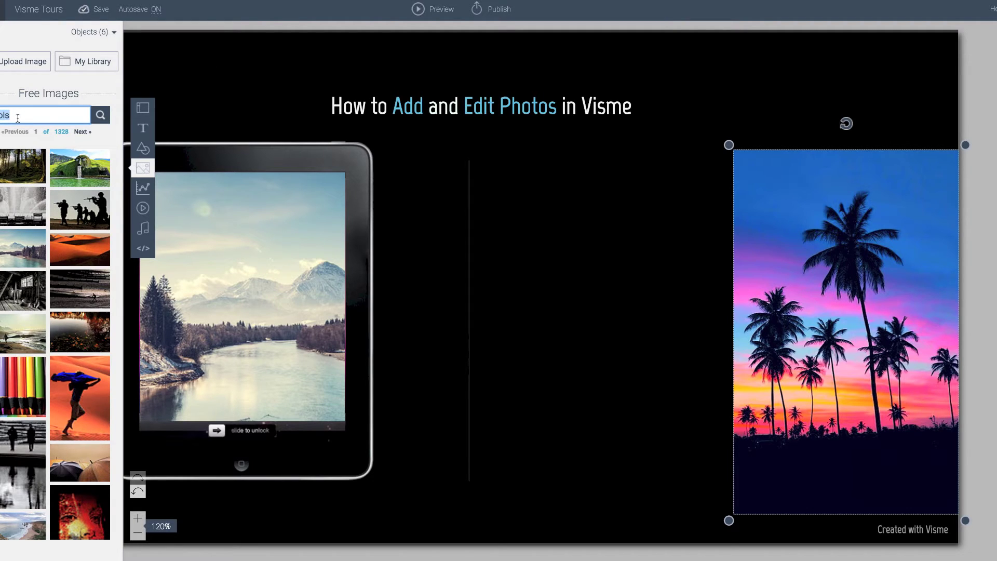
text(n)
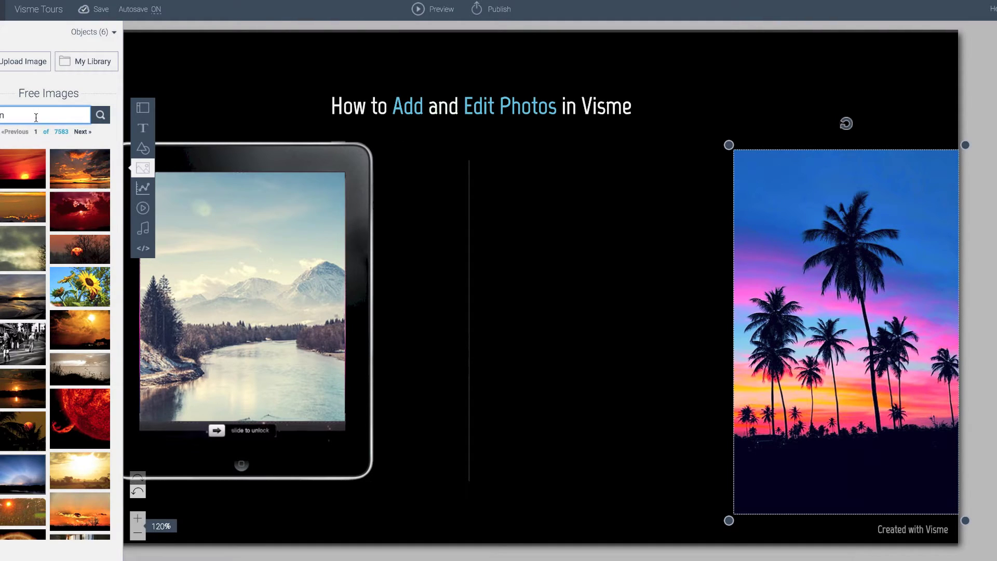
Insert image-bg.jpg from My Library as an additional new image on the slide
click(73, 66)
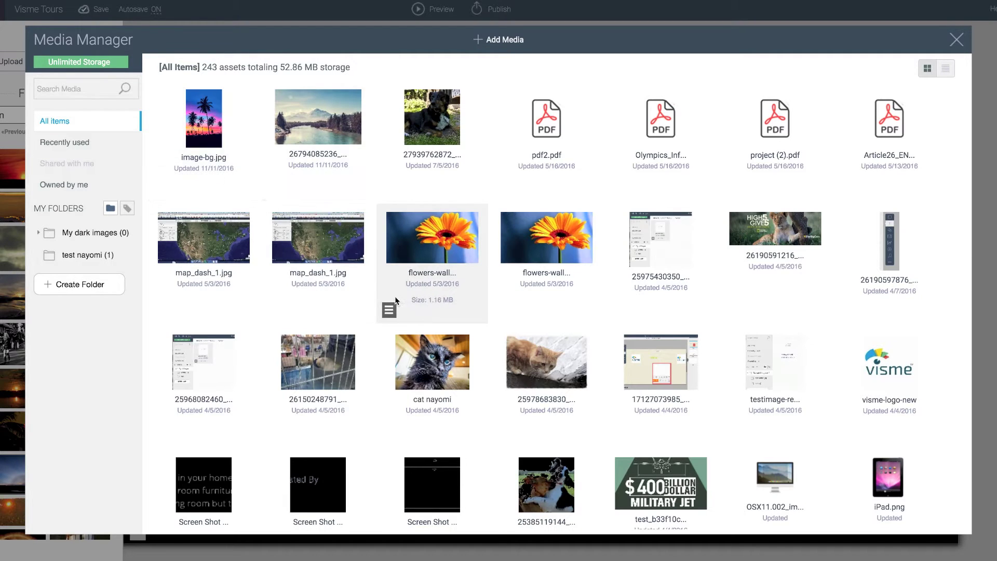
scroll(394, 296, down, 1)
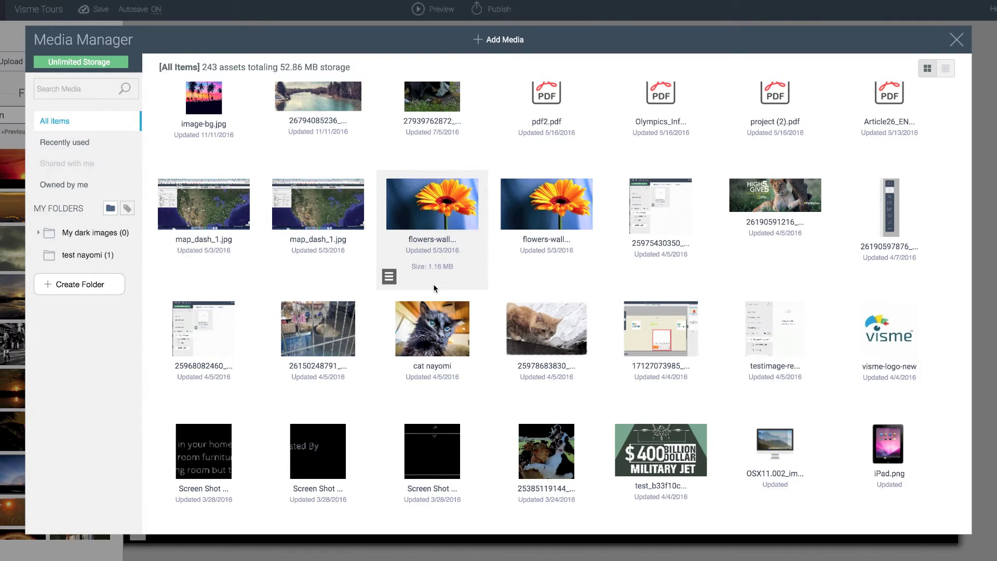
scroll(433, 286, up, 1)
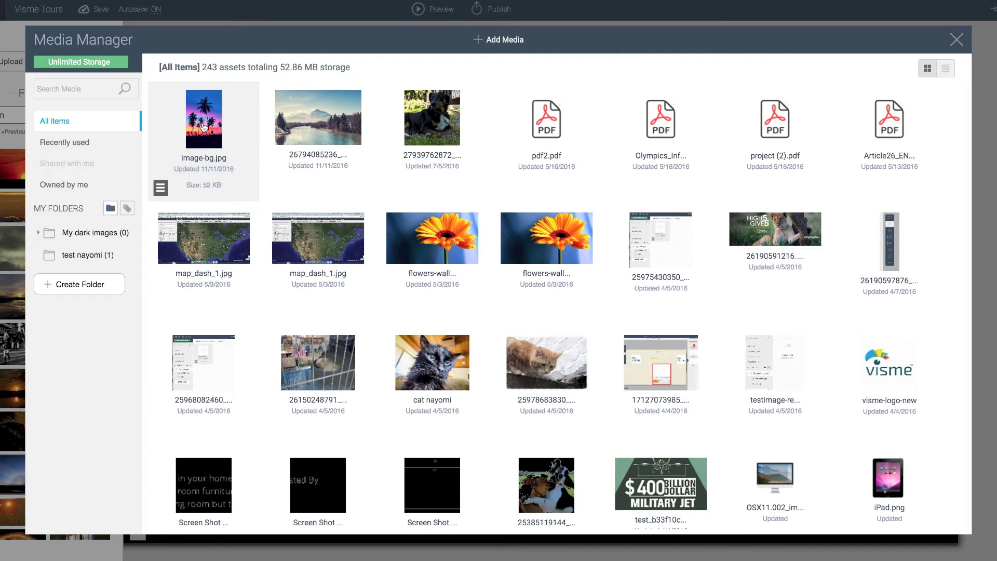
click(203, 130)
click(517, 254)
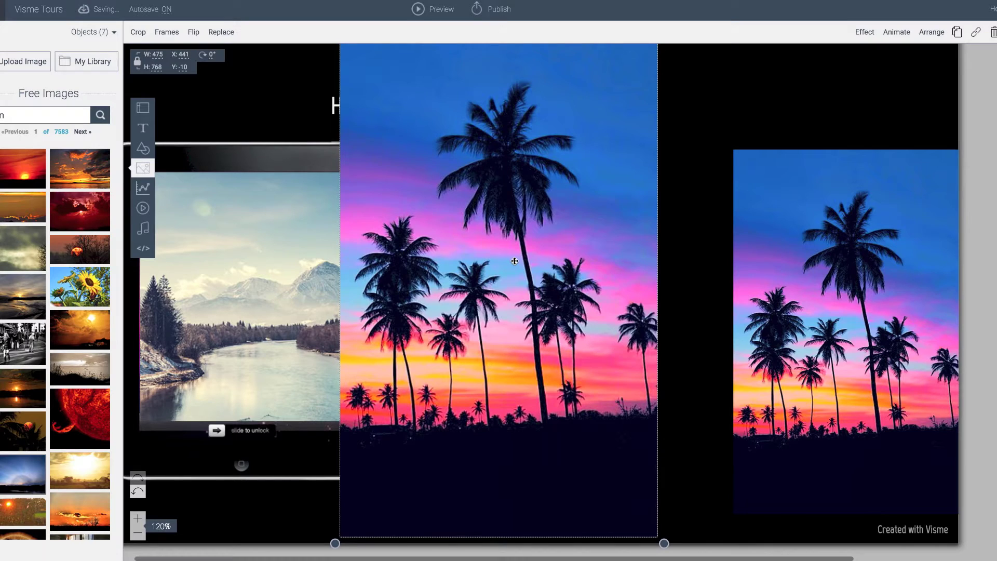
Delete the duplicate palm-tree copy and push the remaining palm photo partly past the right edge
drag(505, 196, 531, 250)
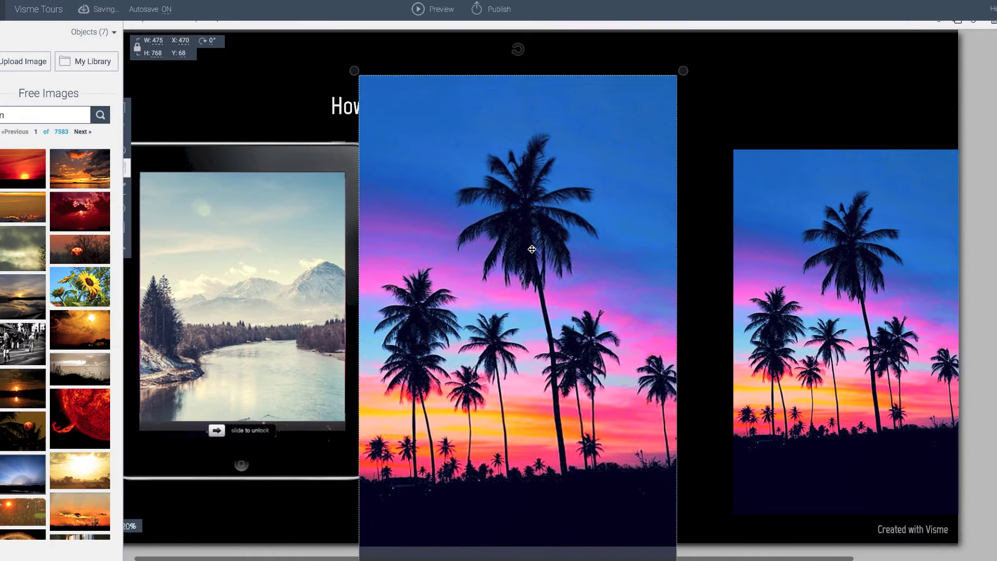
key(Delete)
click(721, 258)
drag(721, 262, 850, 254)
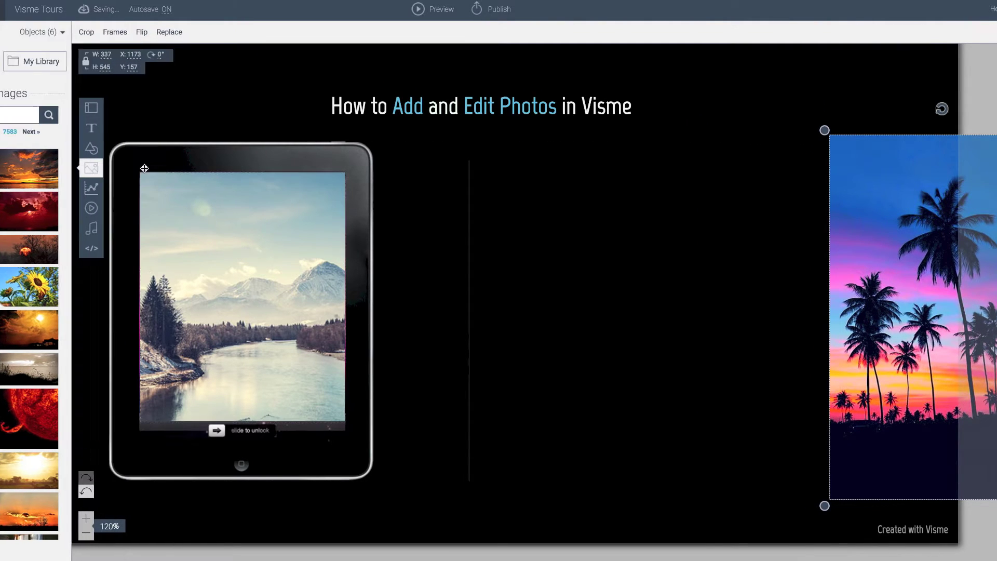
click(181, 157)
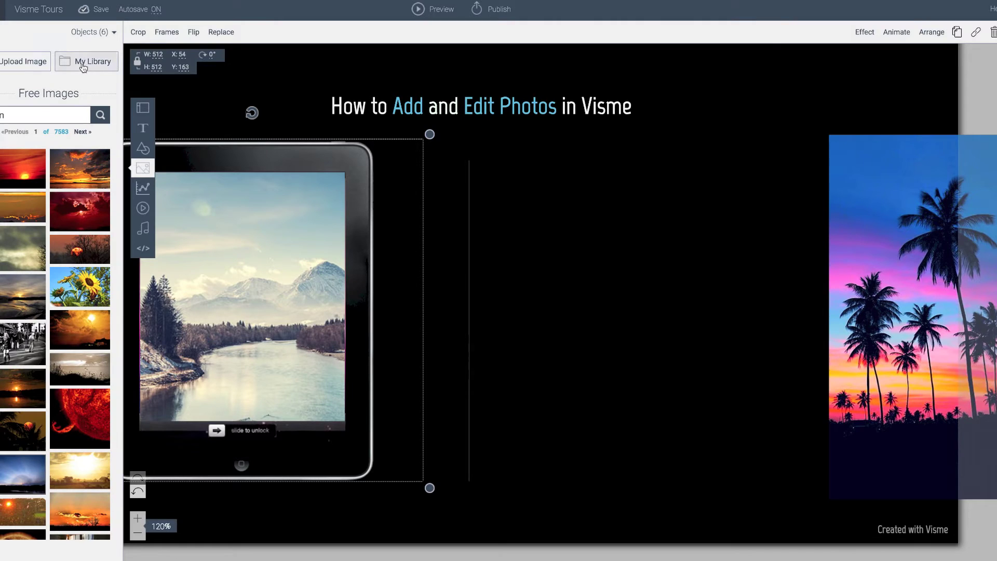
Pick the iPad.png tablet image from the uploaded media in My Library
click(83, 69)
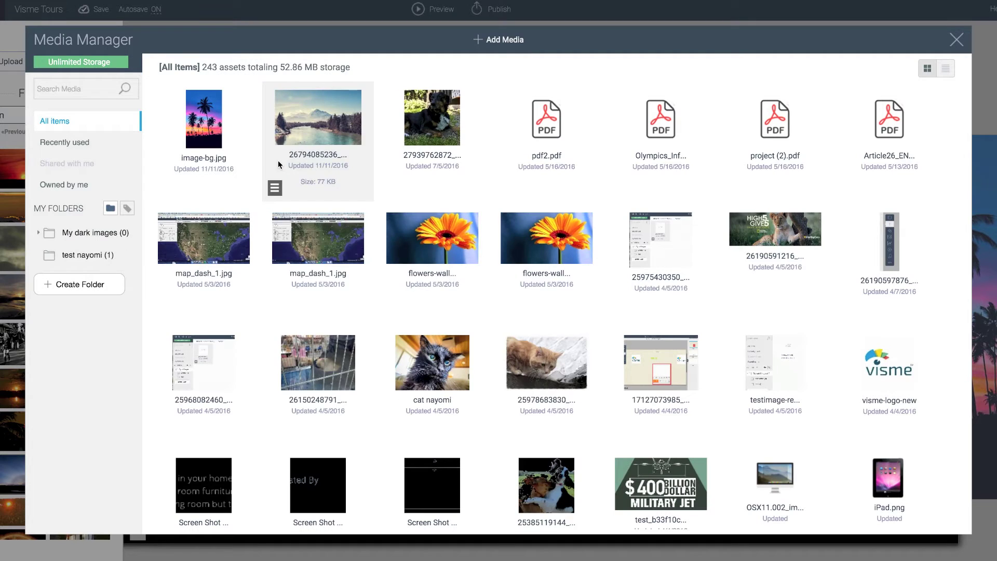
scroll(462, 238, down, 8)
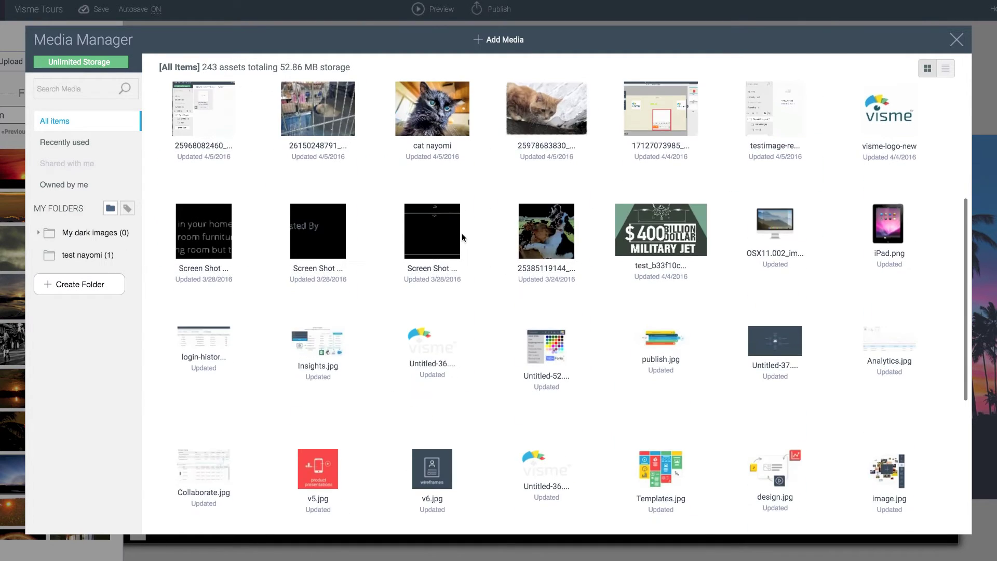
scroll(601, 245, up, 6)
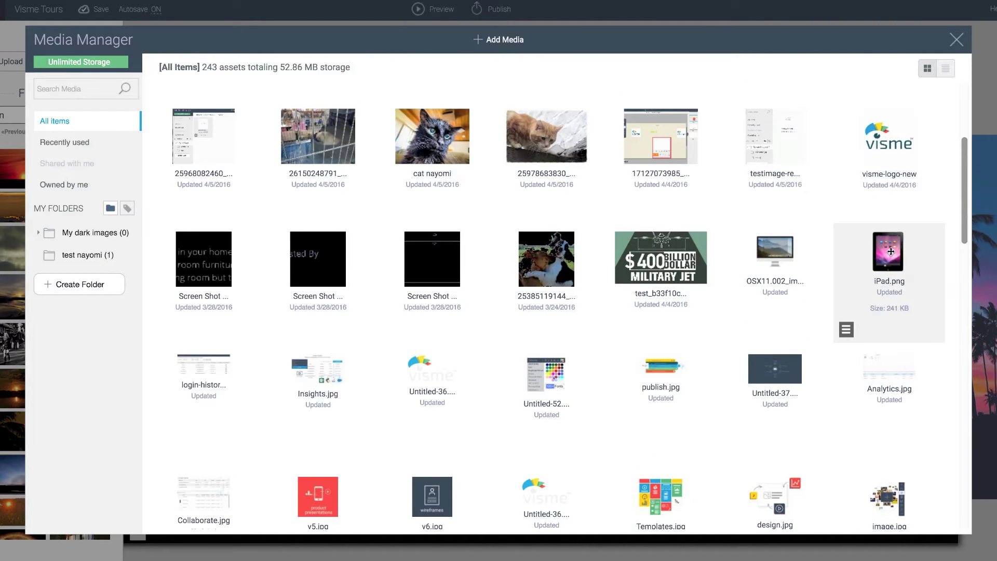
click(892, 258)
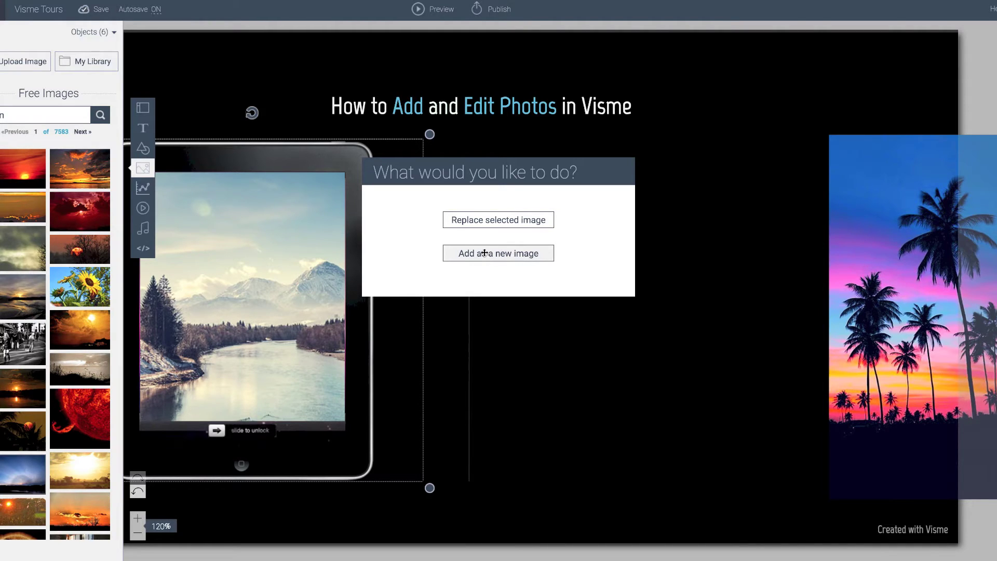
Add iPad.png as a new image and position it on the slide's right half
click(497, 252)
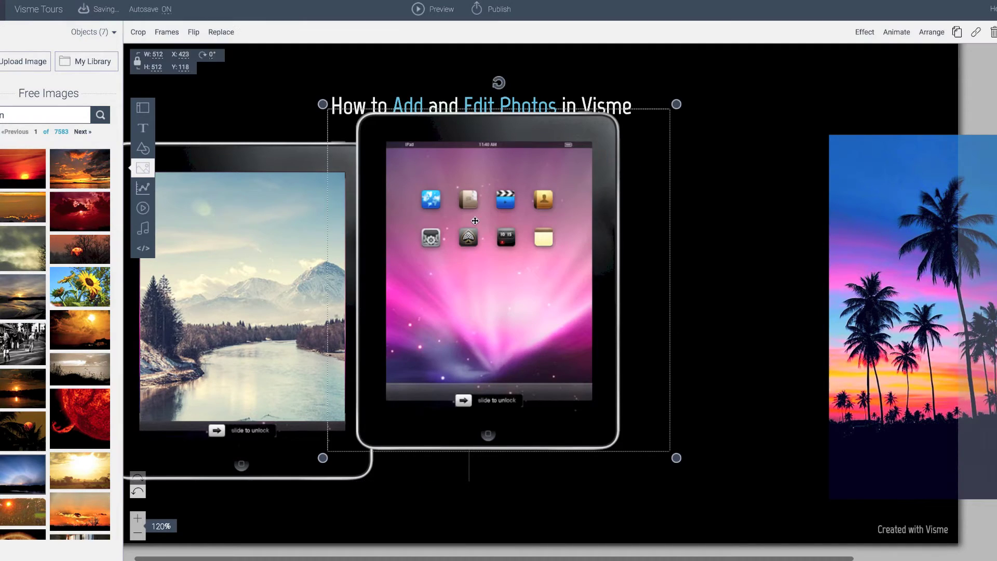
drag(475, 221, 634, 242)
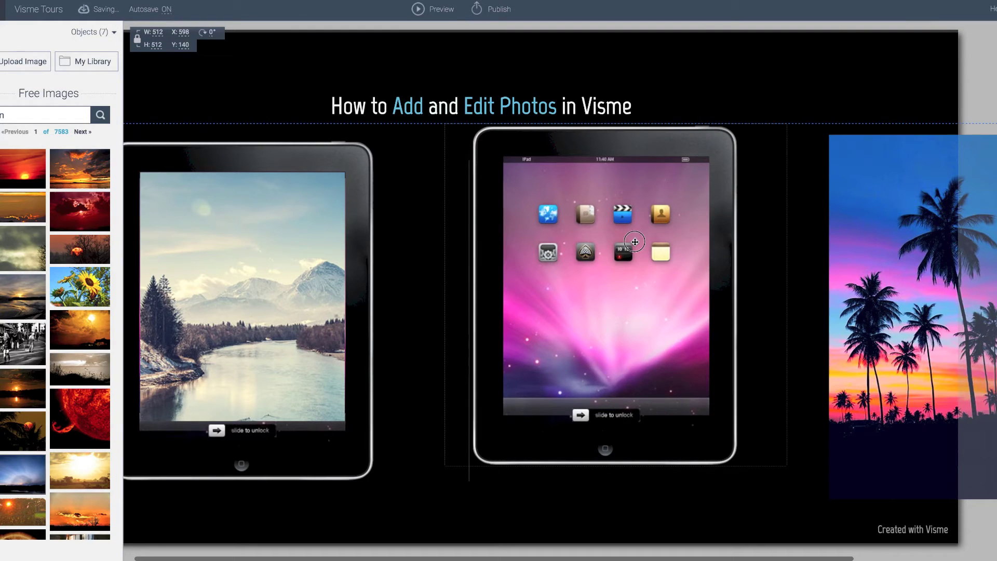
drag(546, 178, 603, 189)
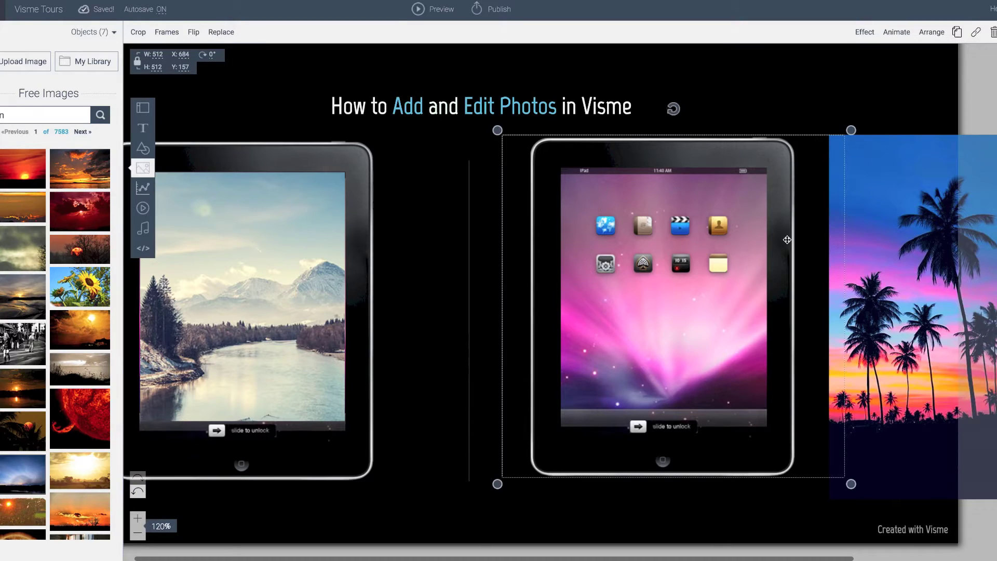
drag(652, 178, 625, 191)
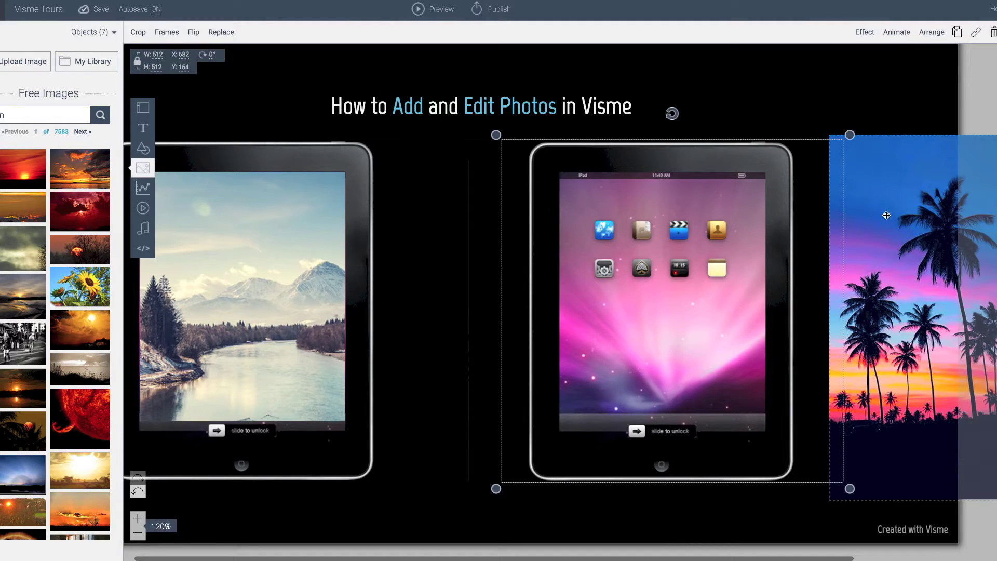
click(887, 215)
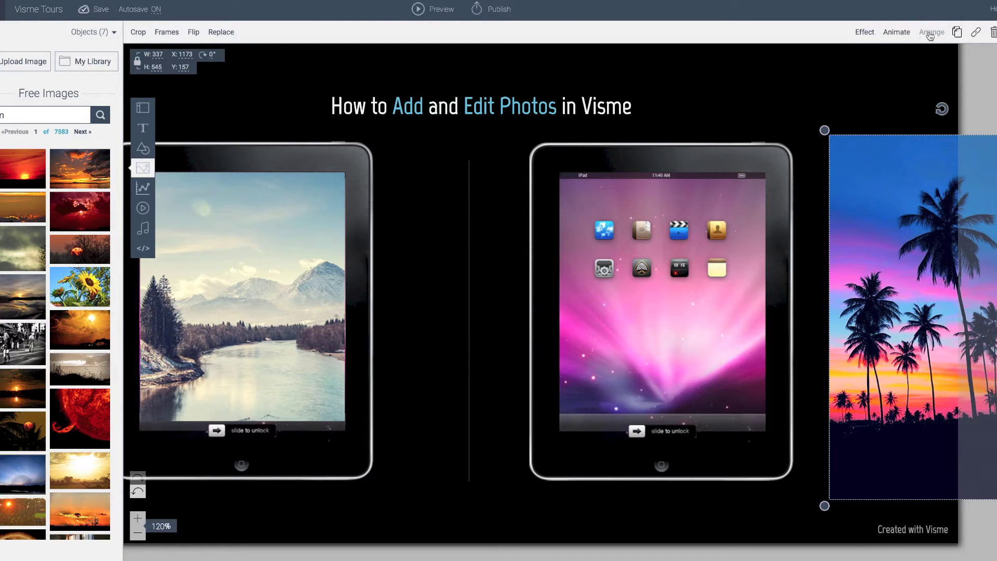
Bring the palm-tree photo forward and move it over the right iPad's screen
click(930, 35)
click(901, 63)
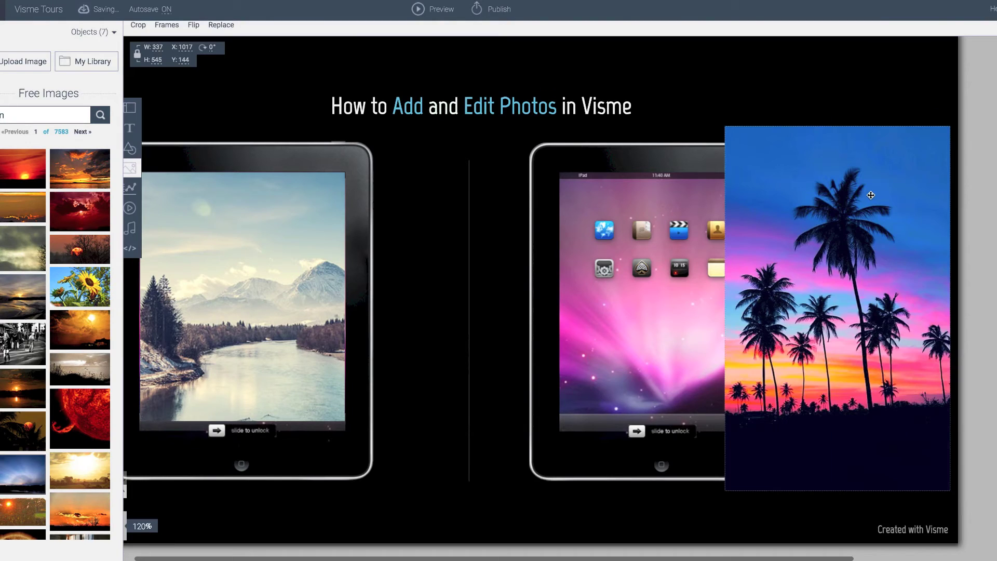
click(809, 191)
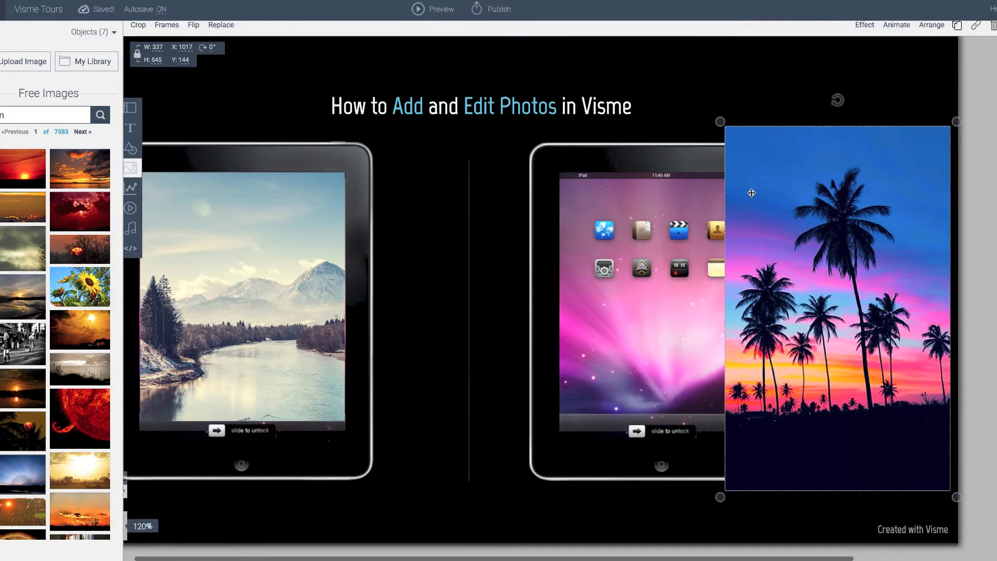
drag(751, 193, 582, 199)
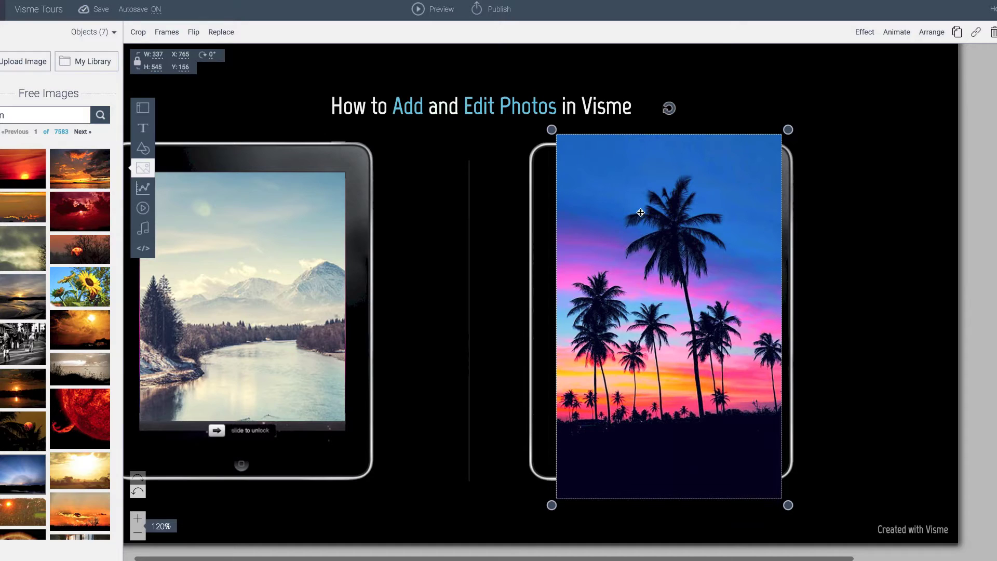
click(596, 195)
drag(596, 194, 587, 196)
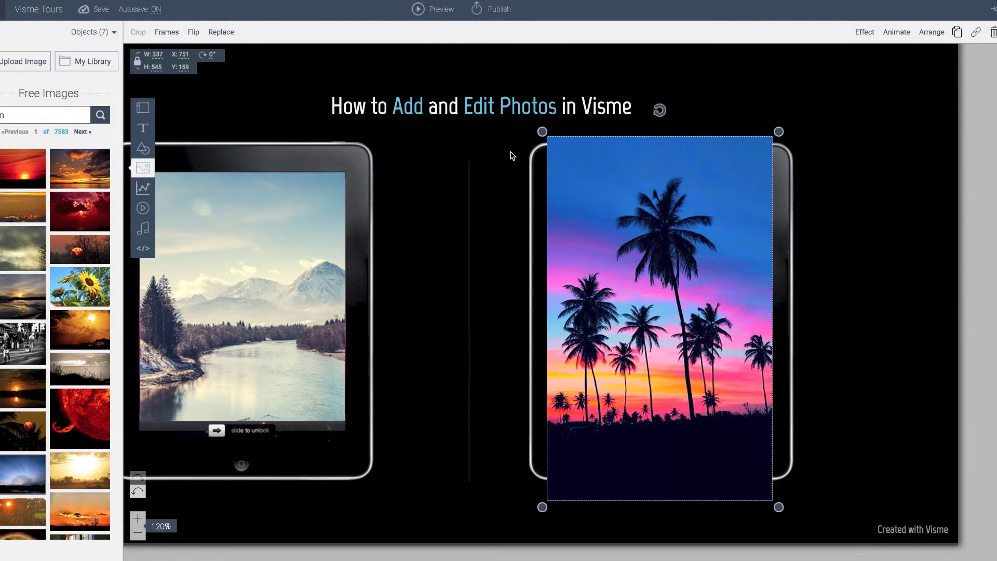
Adjust the palm-tree photo's crop frame to cover the right iPad screen and apply it
double_click(592, 180)
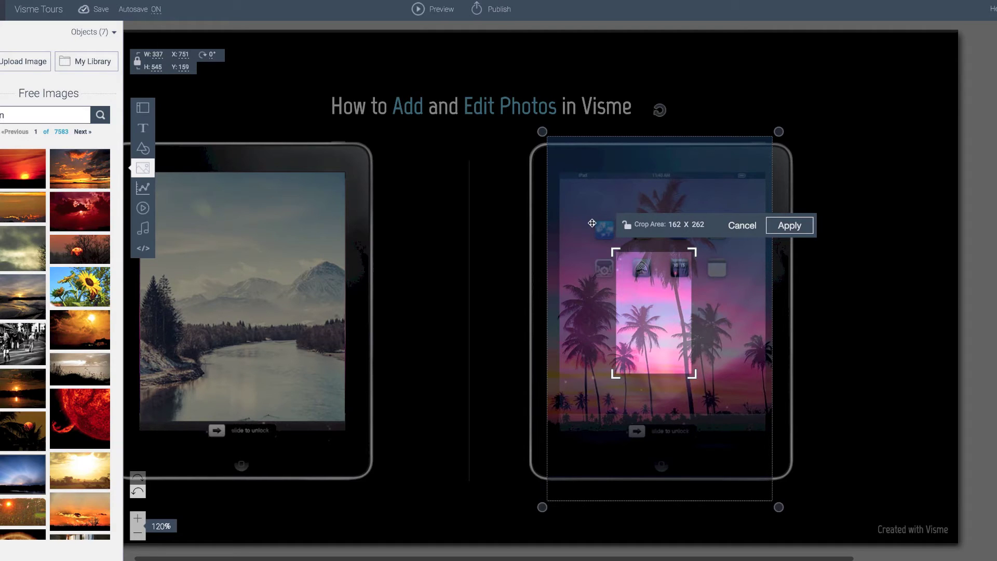
click(601, 237)
drag(601, 237, 587, 203)
drag(636, 306, 636, 307)
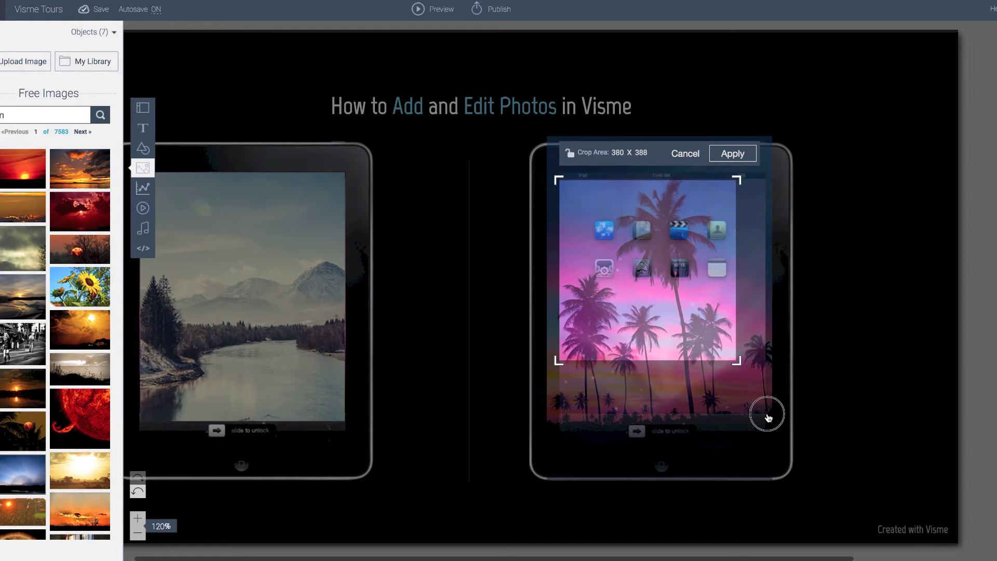
drag(769, 417, 771, 431)
drag(770, 430, 770, 434)
drag(559, 179, 559, 178)
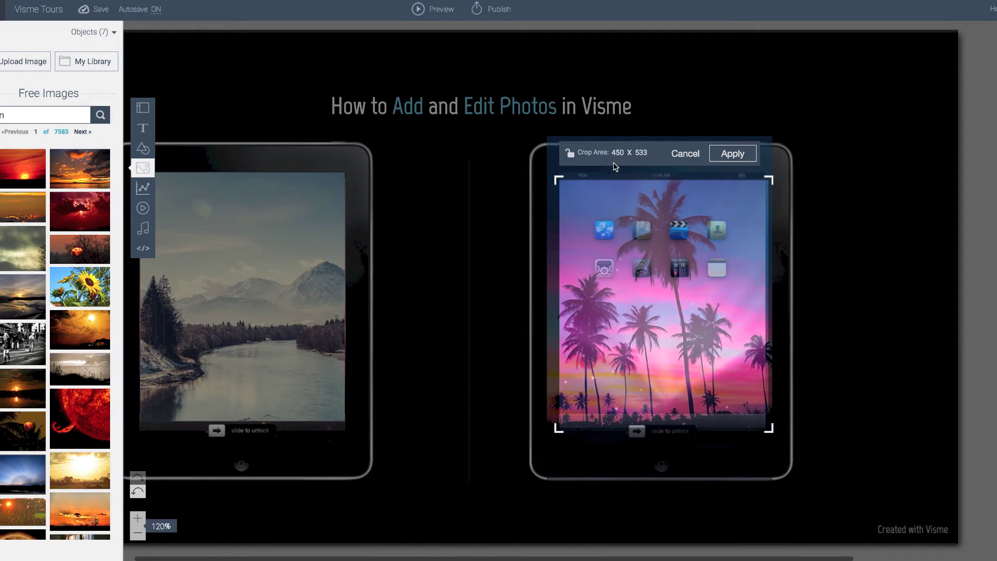
click(732, 153)
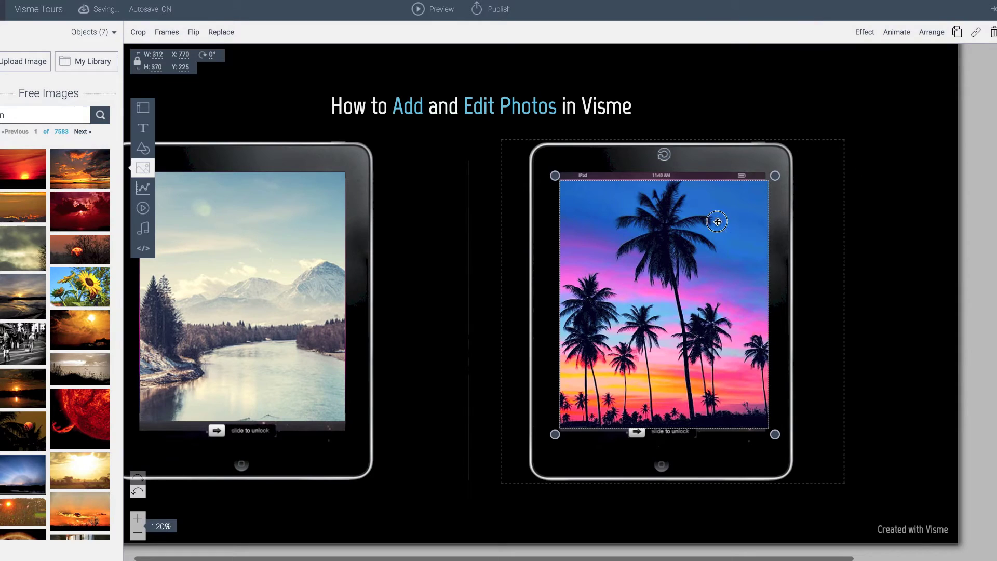
Align the cropped palm photo precisely within the right iPad's screen
drag(710, 222, 714, 216)
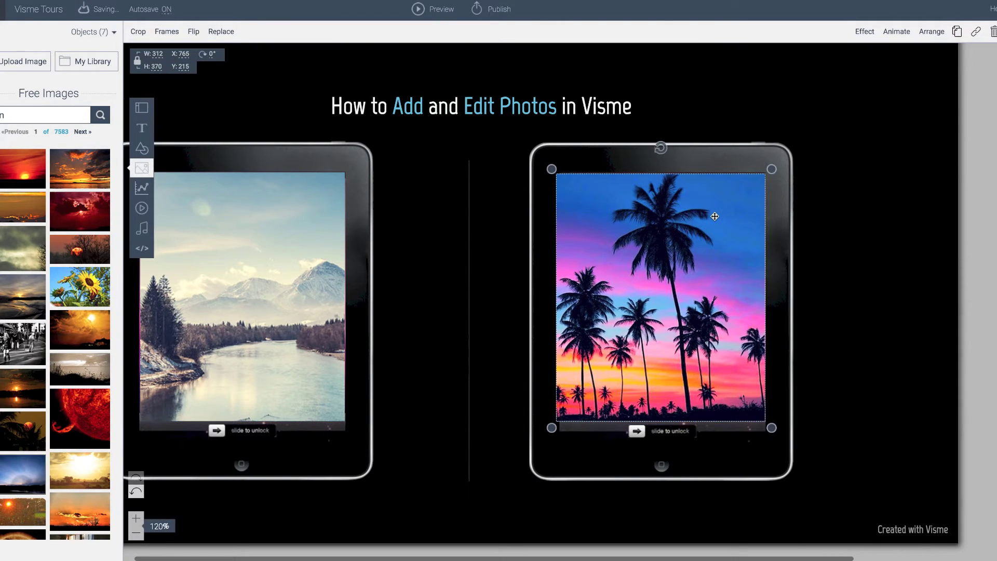
key(Up)
key(Up)
key(Right)
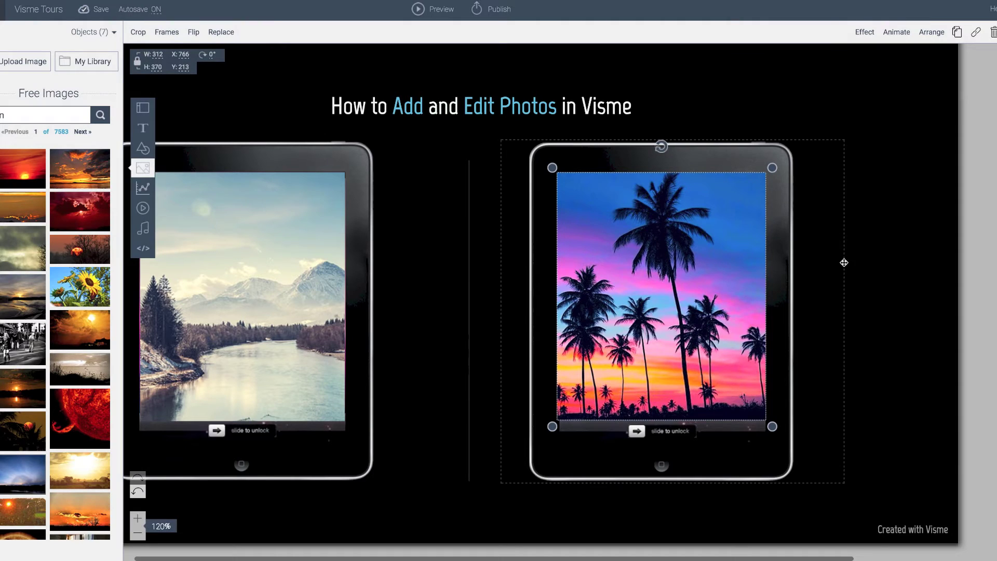
click(846, 266)
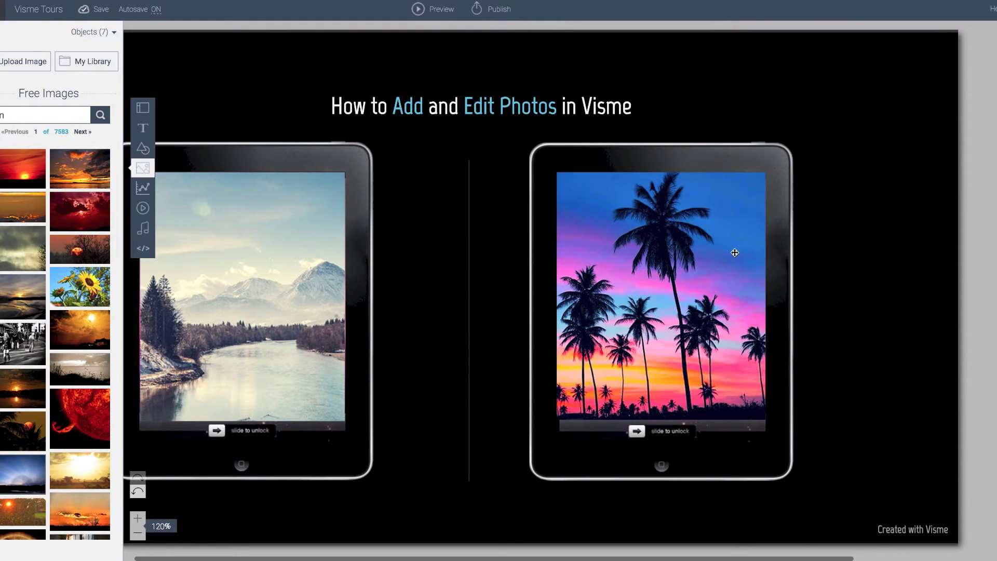
Hide the Free Images panel and switch to slide 2, the hexagon photo collage
scroll(390, 253, left, 2)
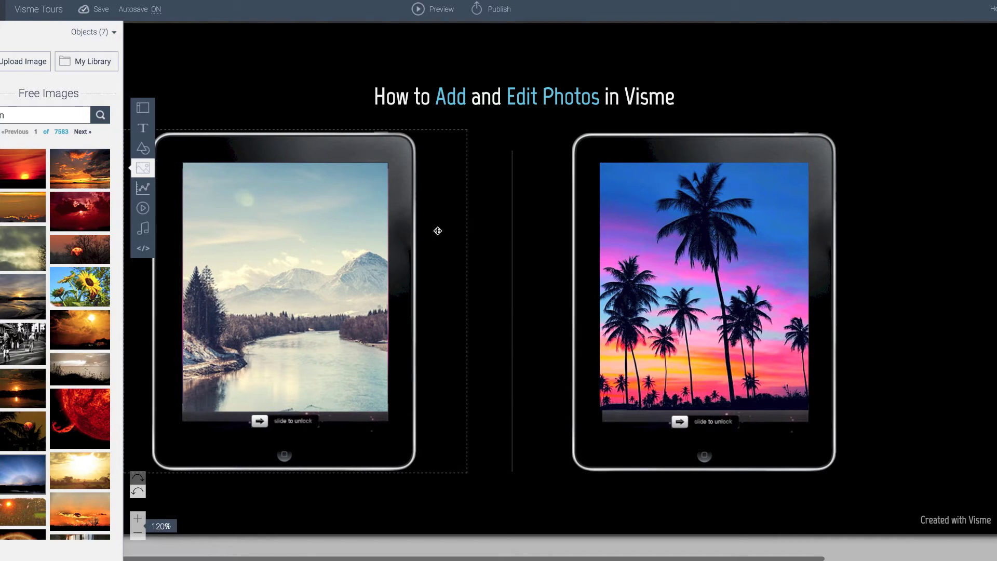
scroll(441, 228, left, 2)
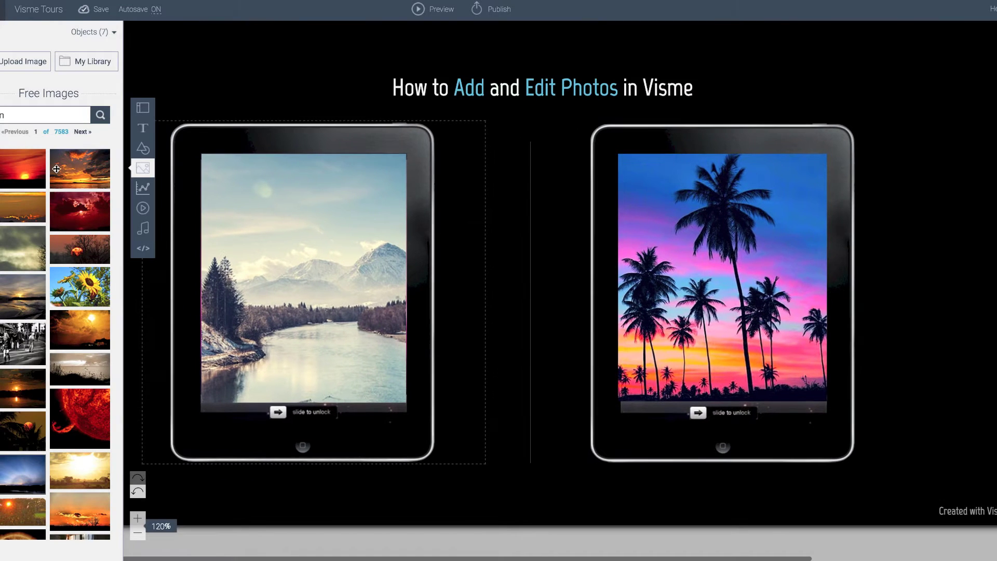
click(143, 167)
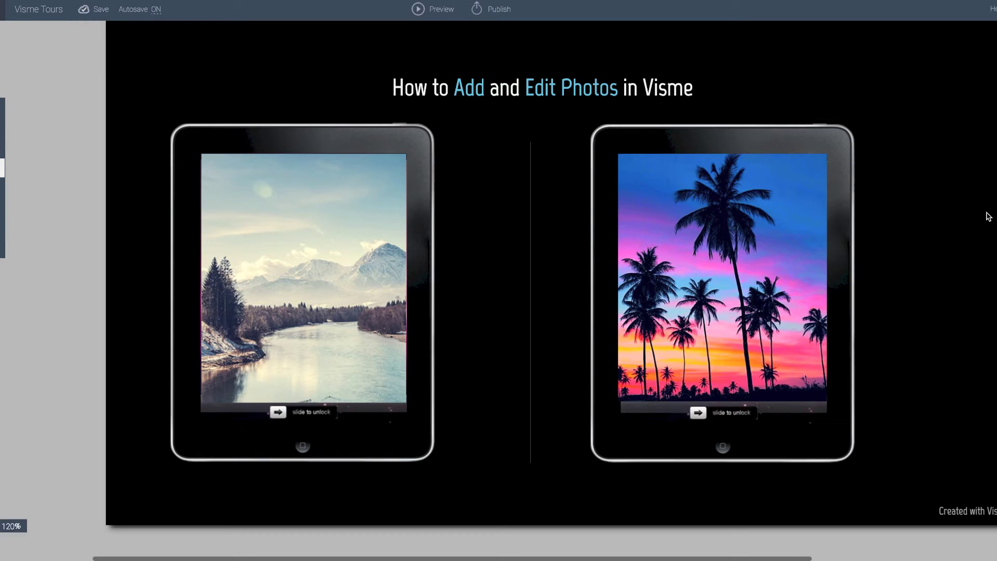
scroll(957, 225, right, 1)
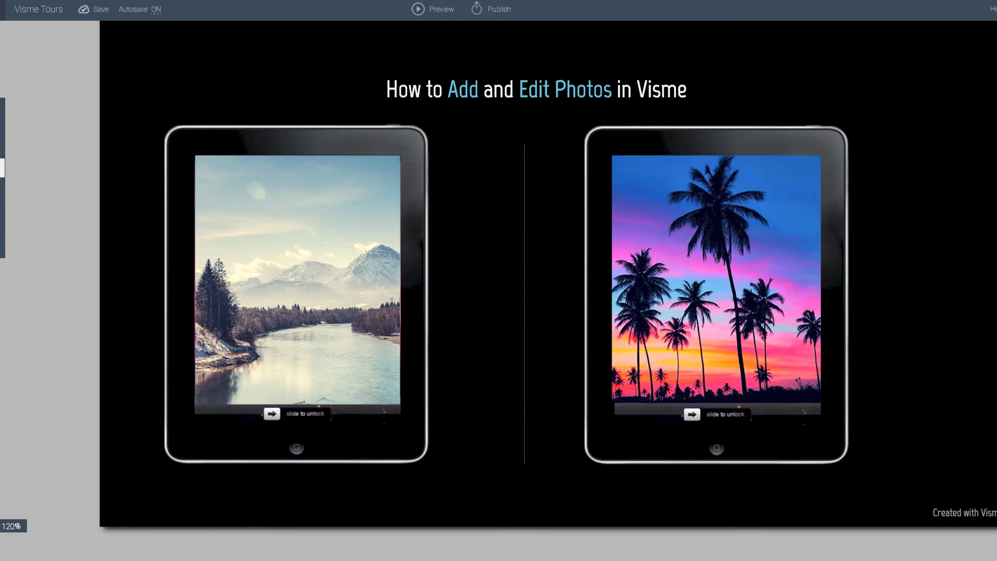
mouse_move(993, 224)
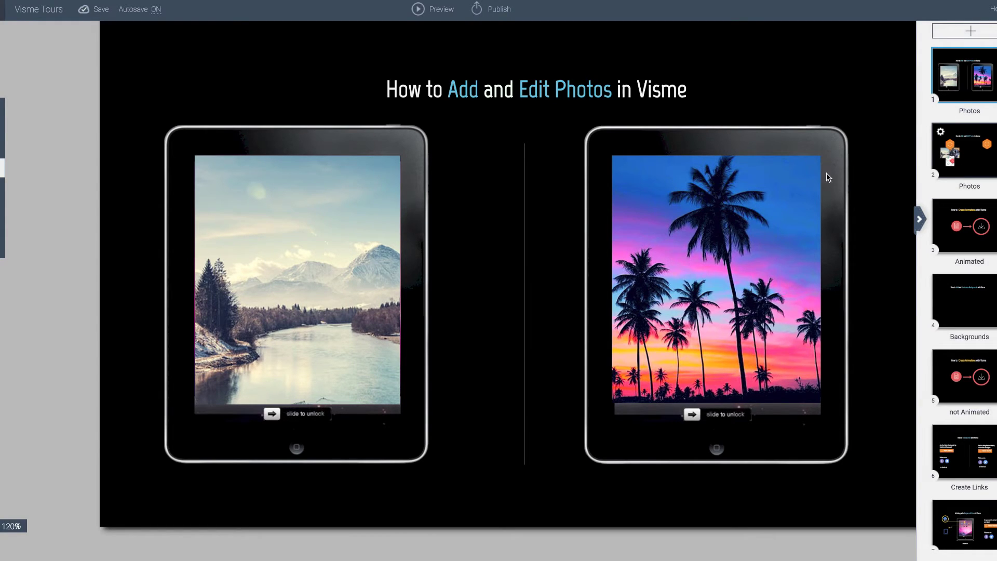
click(982, 153)
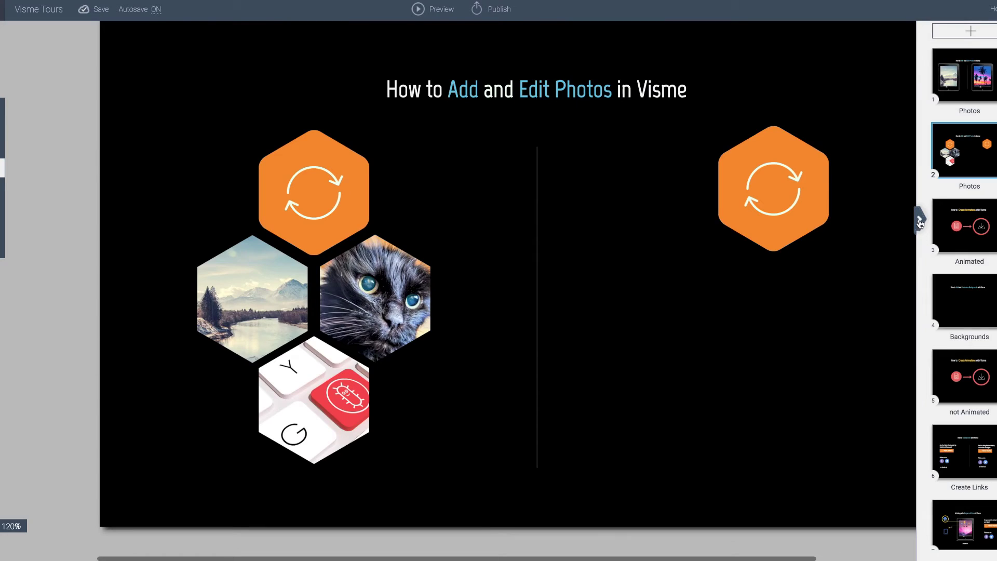
Collapse the right slide-thumbnails panel and bring back the left Free Images panel
click(919, 223)
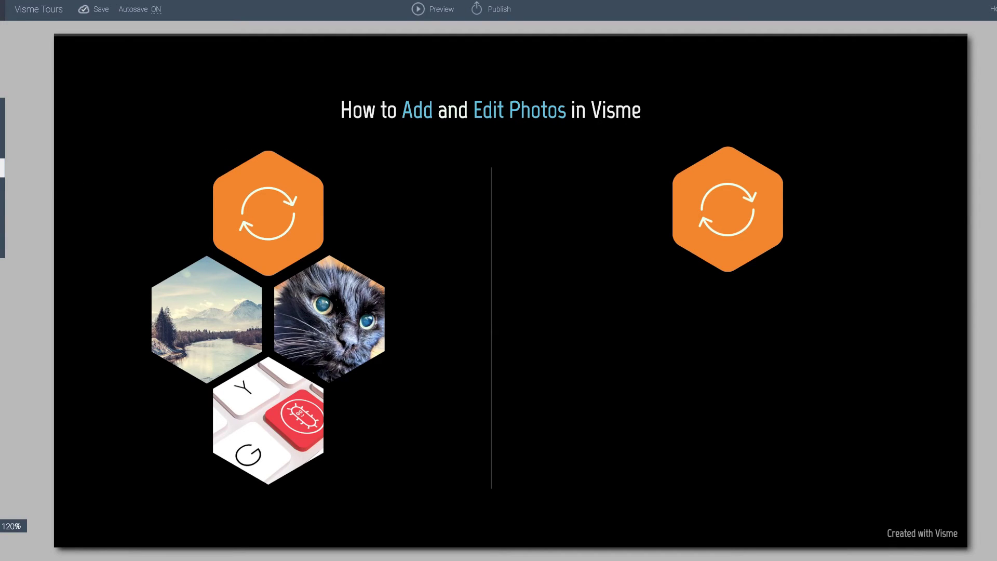
mouse_move(2, 168)
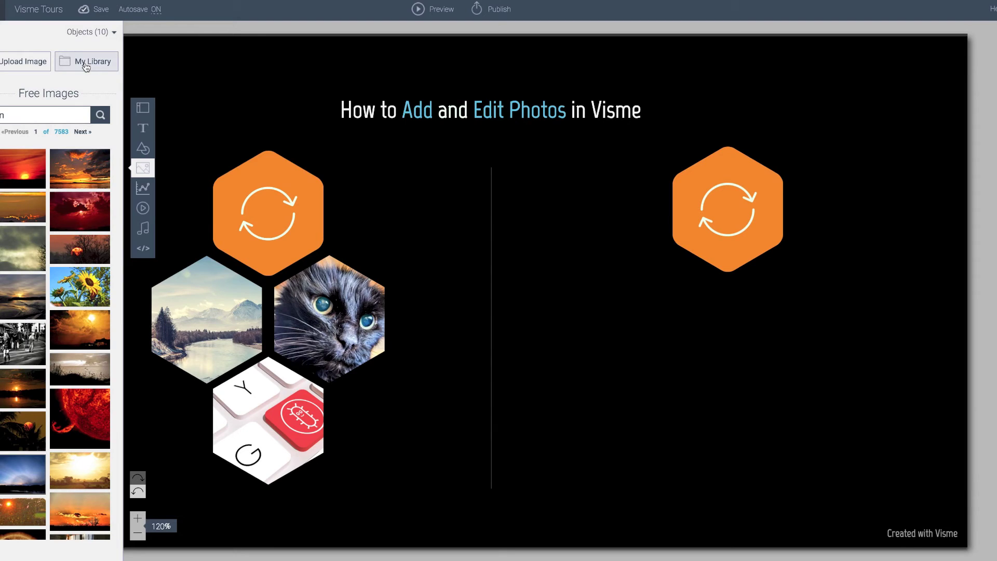
Insert the mountain-lake river photo from My Library and place it at the slide's lower right
click(85, 62)
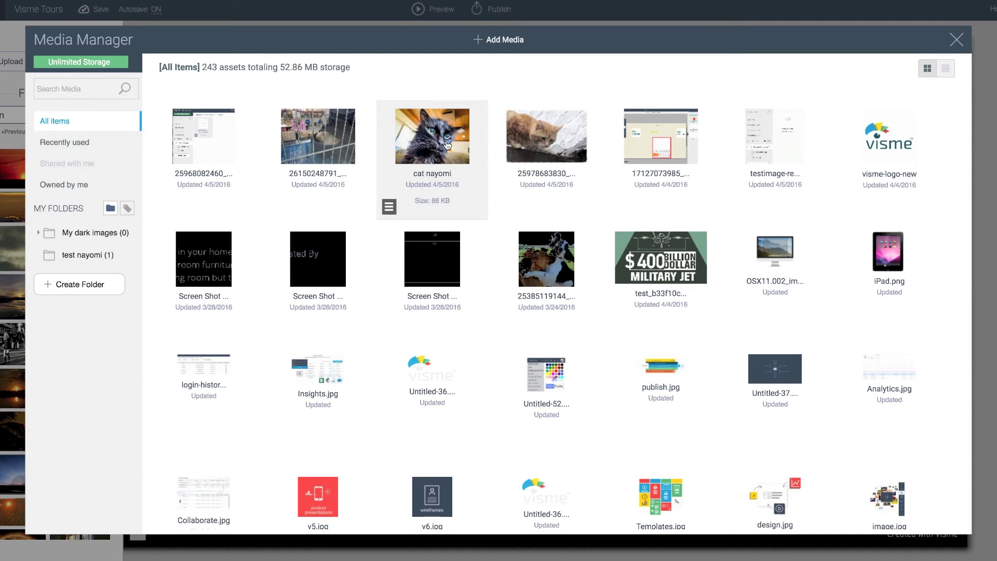
scroll(444, 145, down, 1)
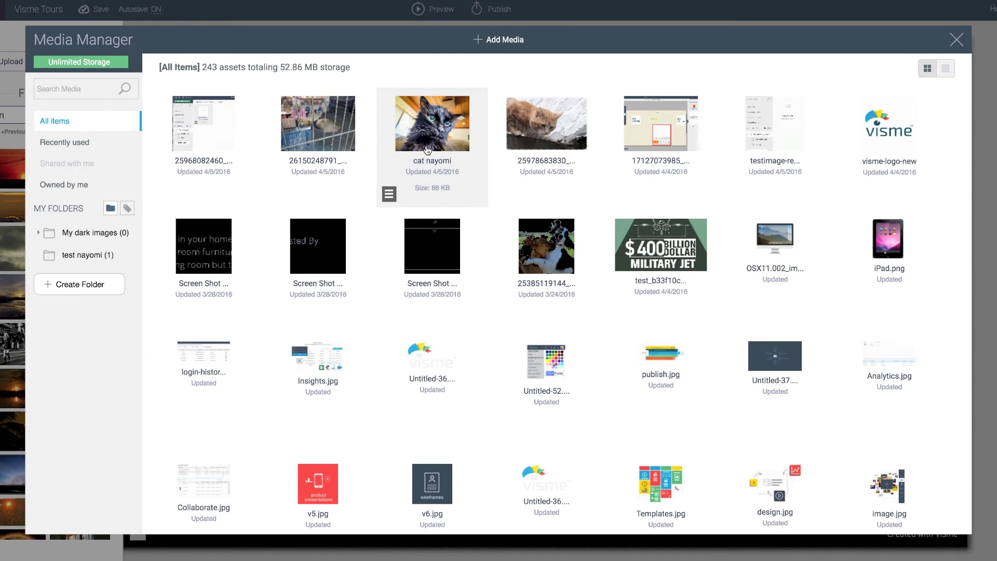
scroll(427, 150, up, 2)
scroll(501, 141, up, 2)
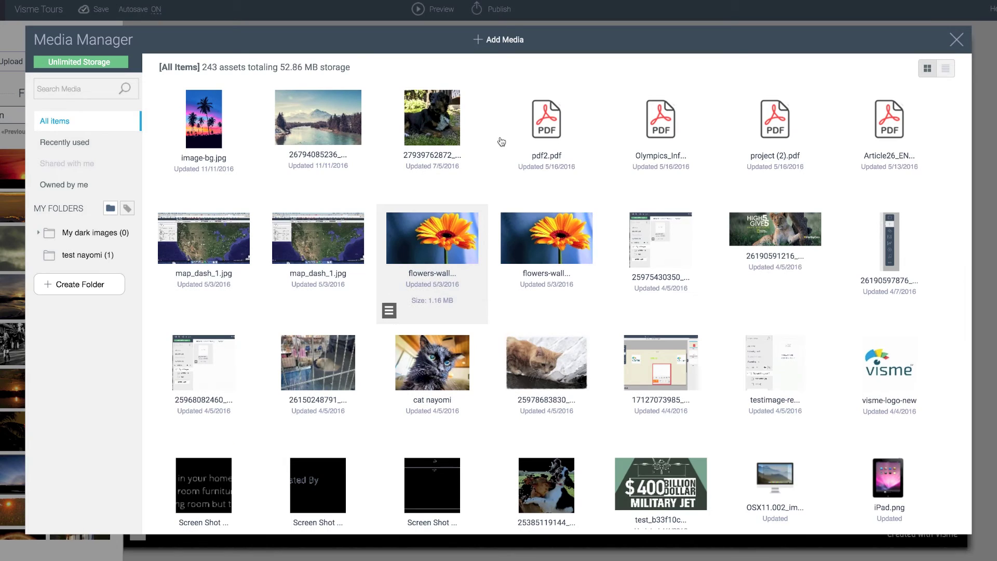
click(317, 117)
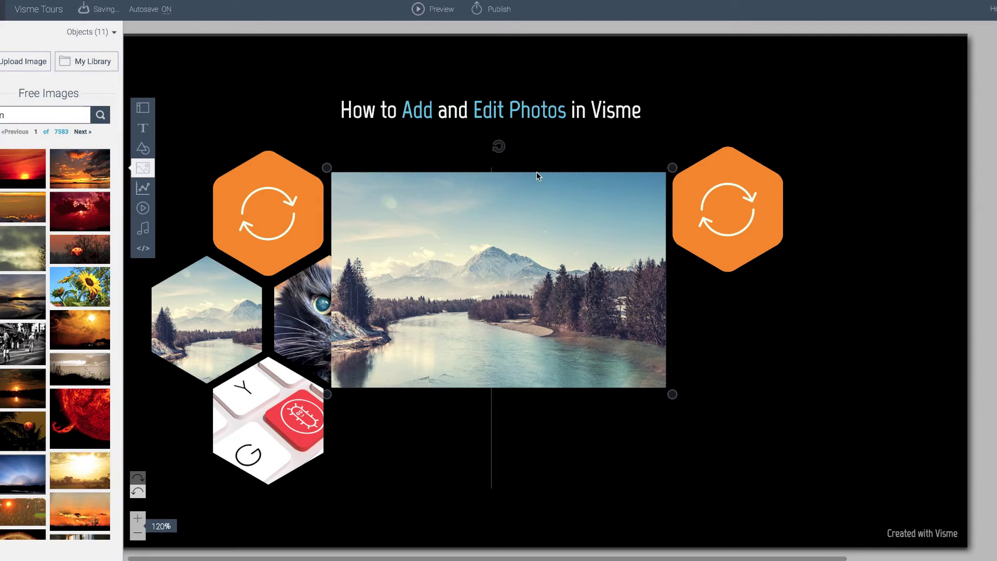
drag(617, 290, 700, 341)
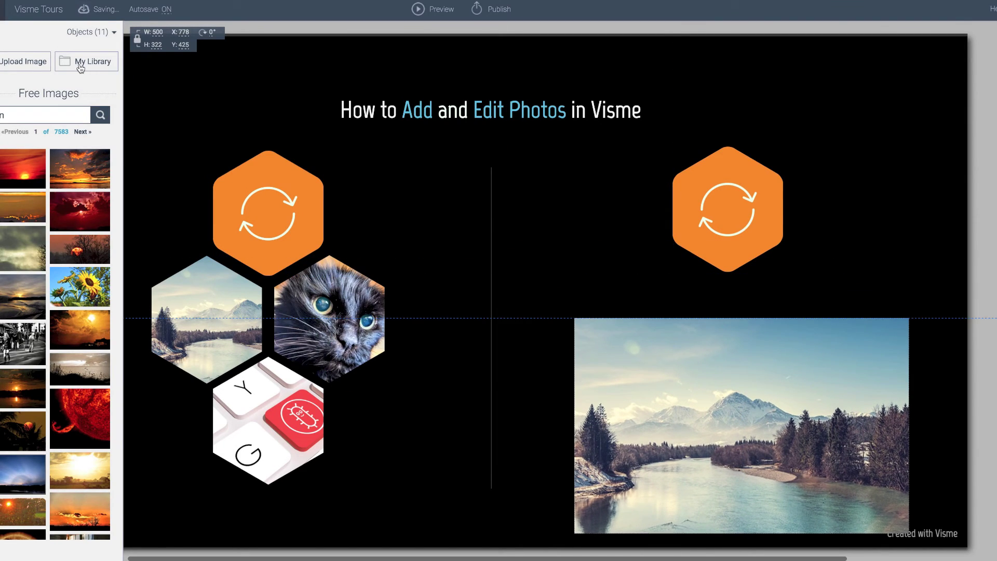
Add the keyboard close-up from My Library to slide 2 as a new image
click(116, 69)
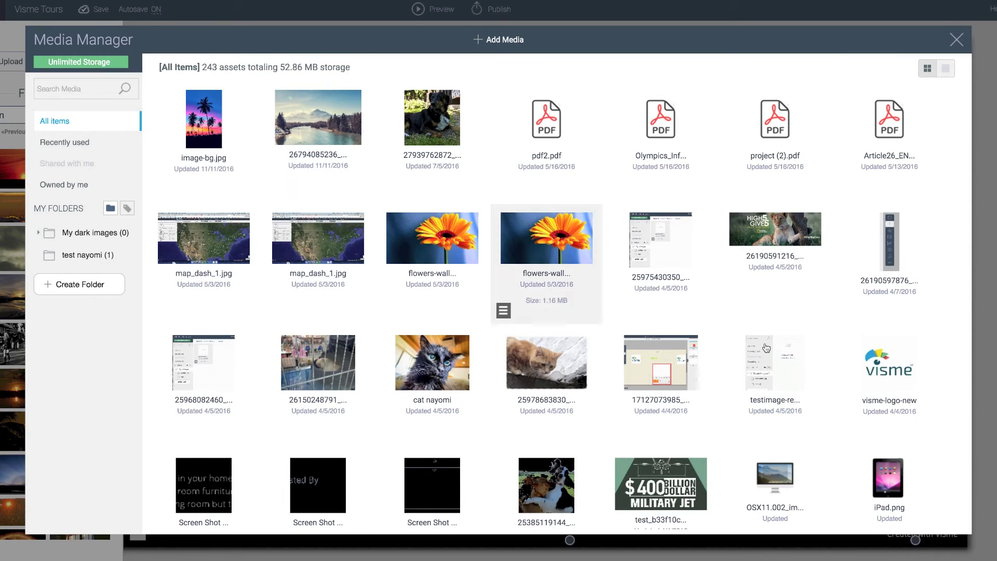
scroll(765, 345, down, 10)
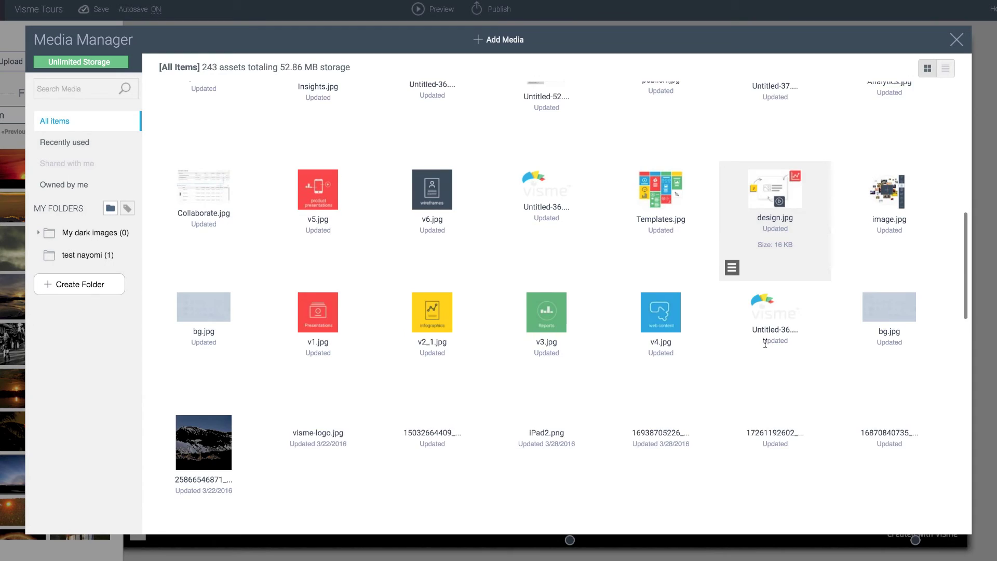
scroll(764, 343, down, 3)
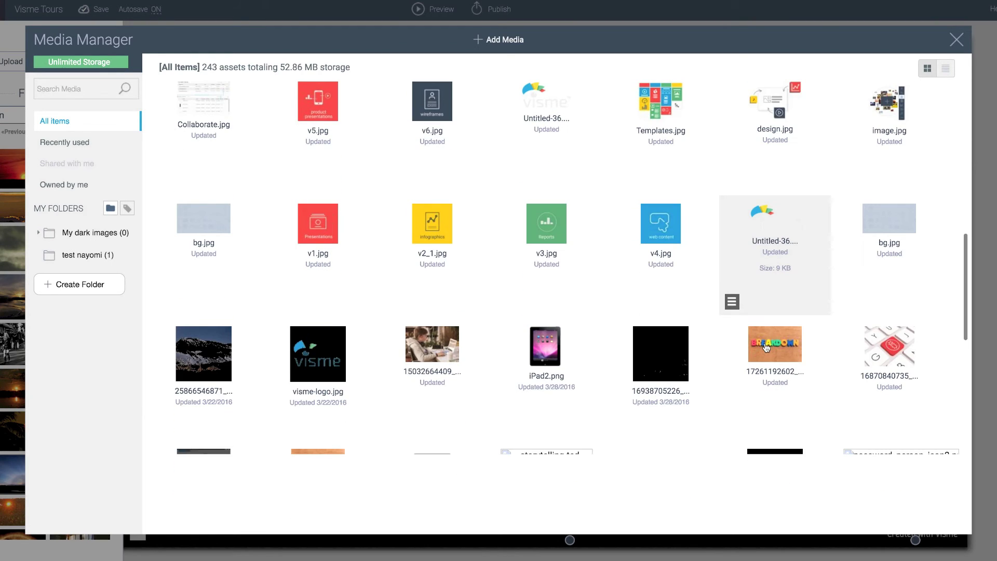
scroll(764, 347, down, 8)
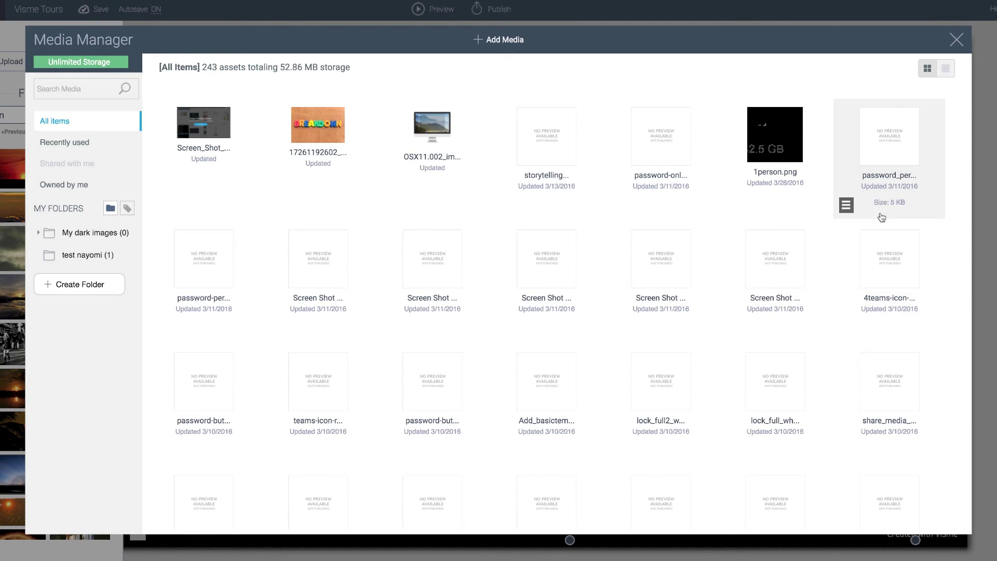
scroll(889, 155, up, 2)
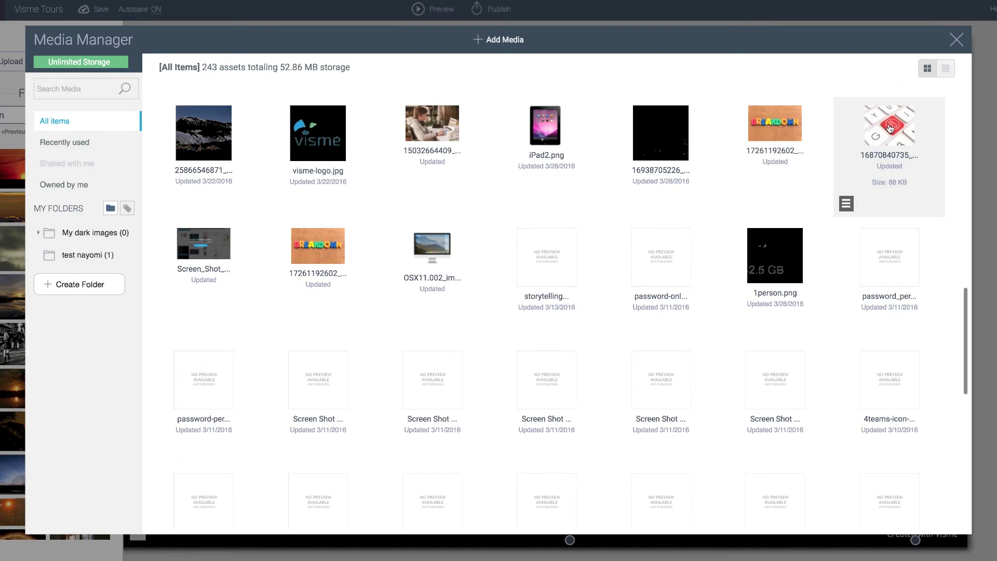
click(890, 130)
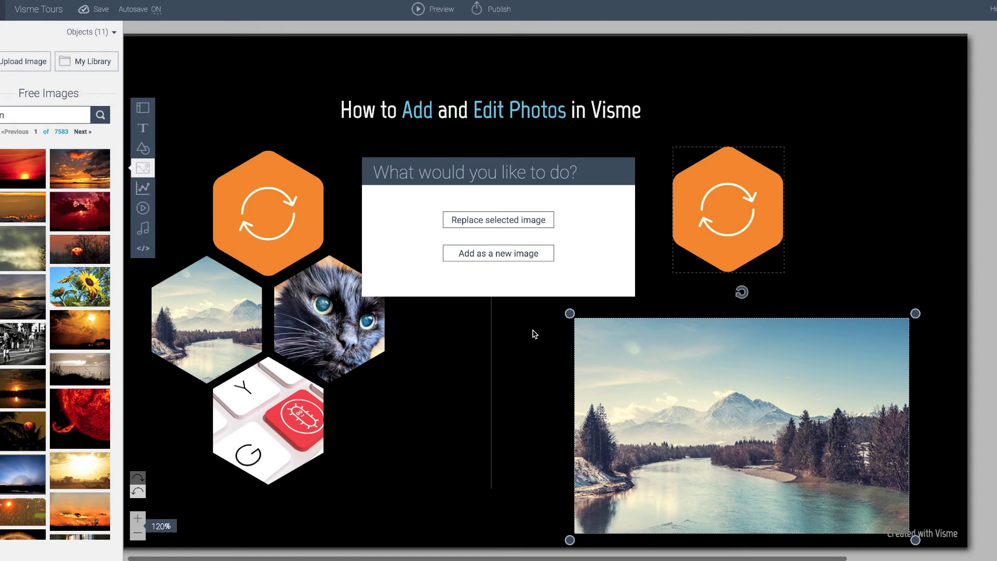
click(485, 253)
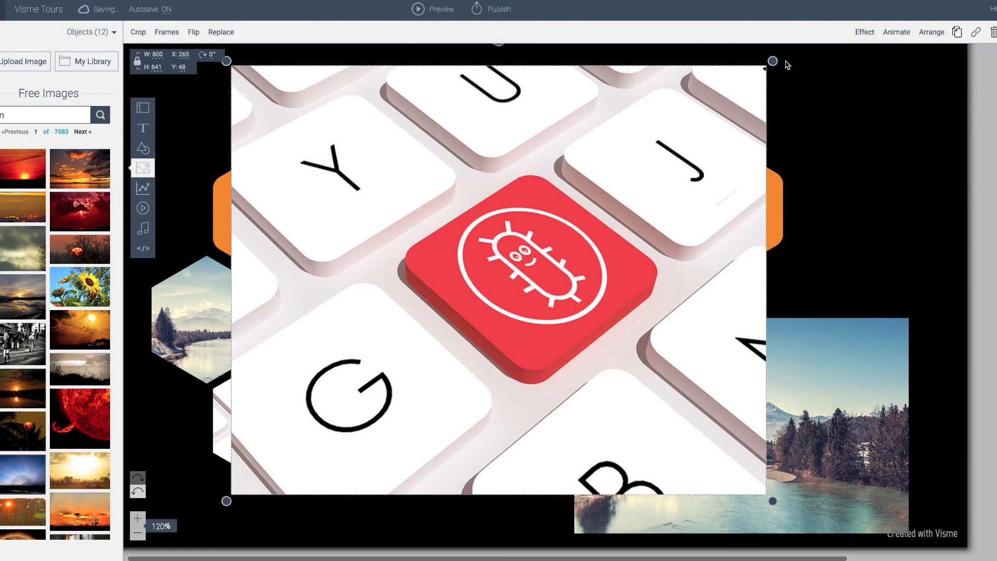
Shrink the keyboard photo to about 597×478, push the lake photo right, and raise the keyboard mid-right
drag(773, 61, 524, 230)
drag(409, 284, 595, 366)
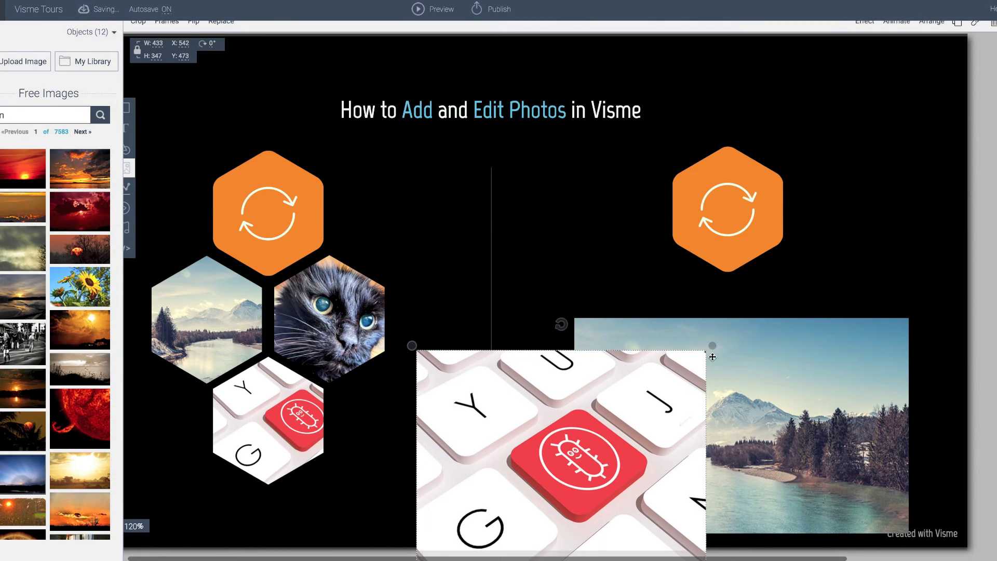
drag(614, 325, 806, 348)
click(547, 372)
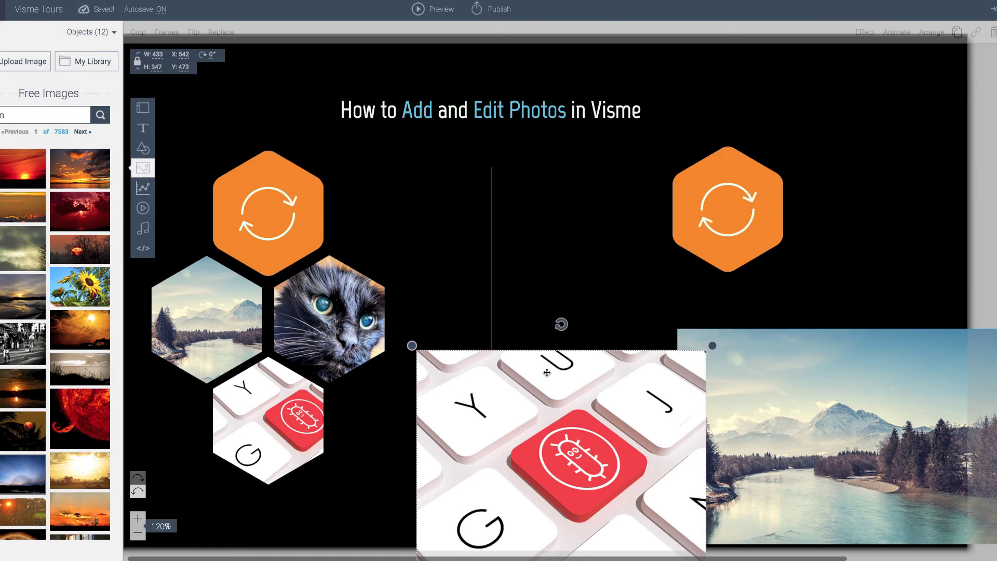
drag(526, 330, 511, 256)
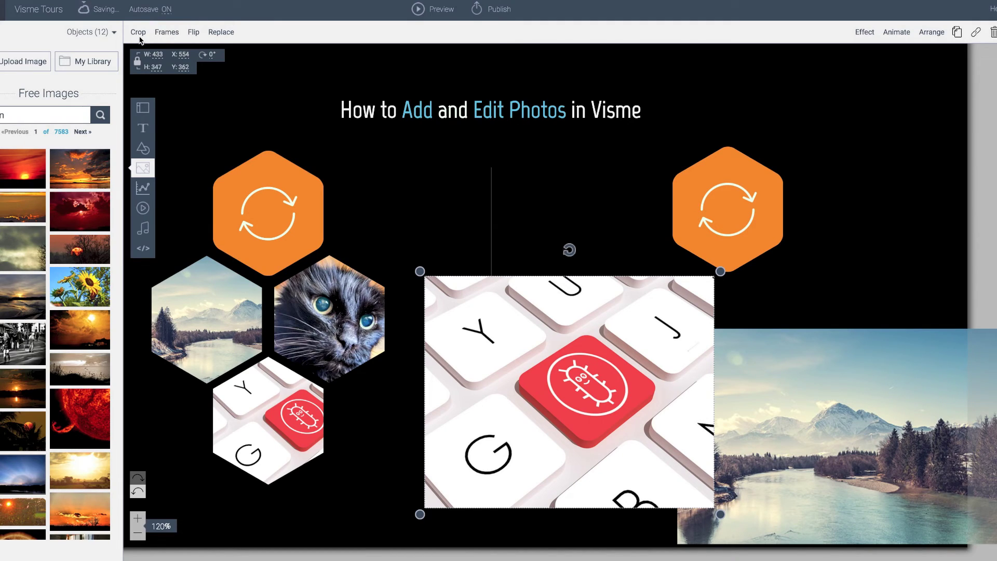
Browse the Frames gallery of shapes, from circles and hexagons to stars, for the keyboard photo
click(169, 33)
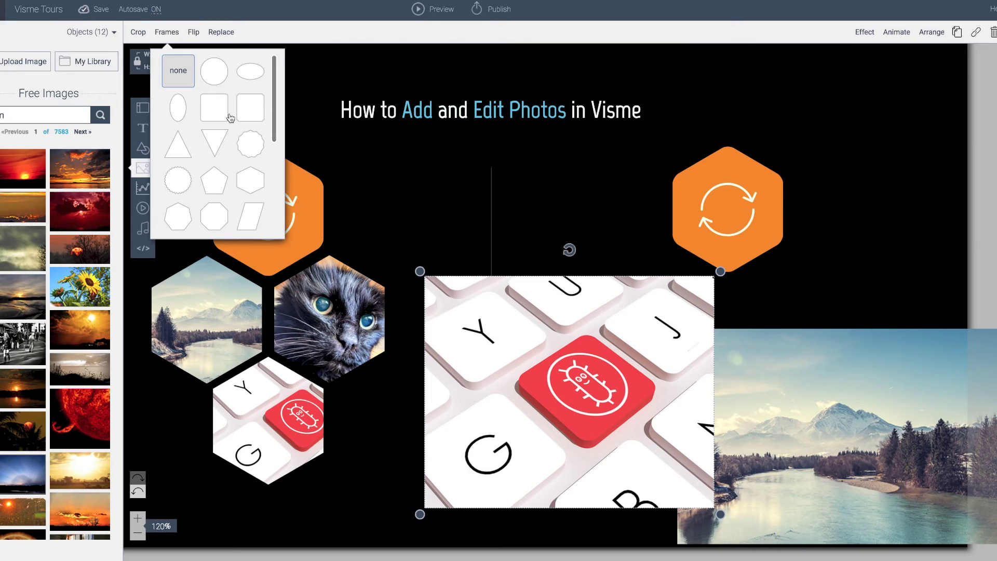
scroll(231, 115, down, 2)
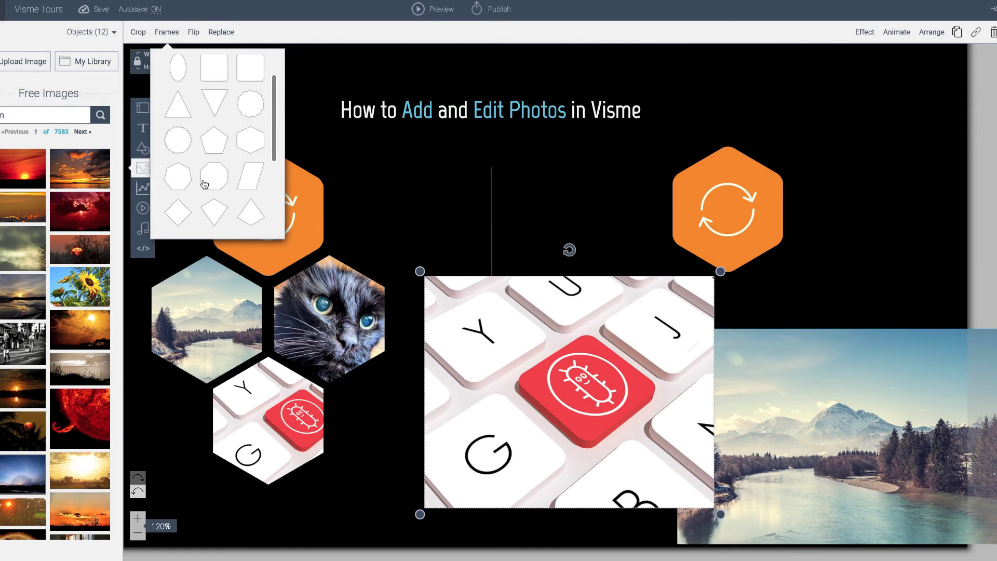
scroll(204, 184, down, 1)
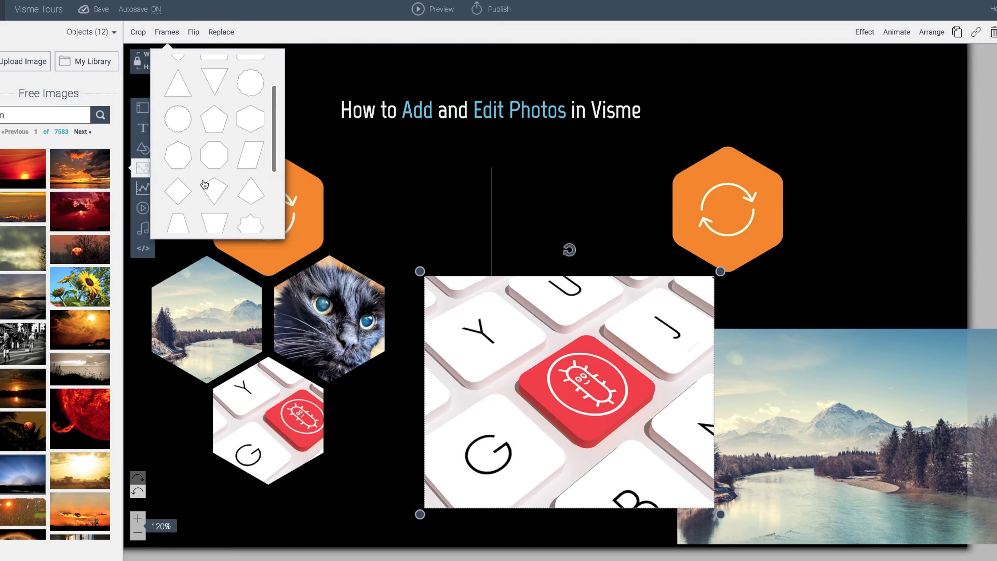
scroll(204, 184, down, 2)
scroll(204, 184, down, 1)
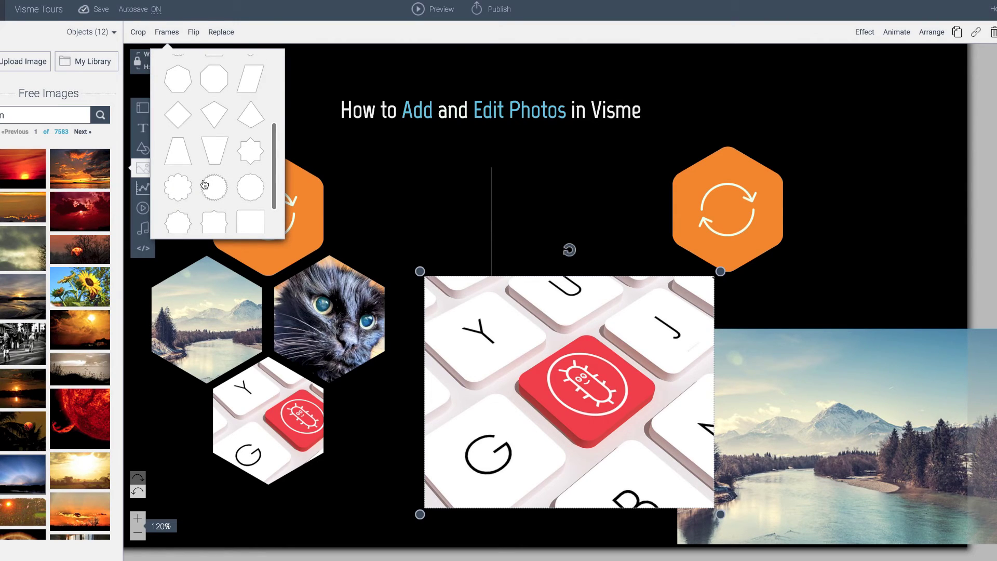
scroll(214, 149, up, 3)
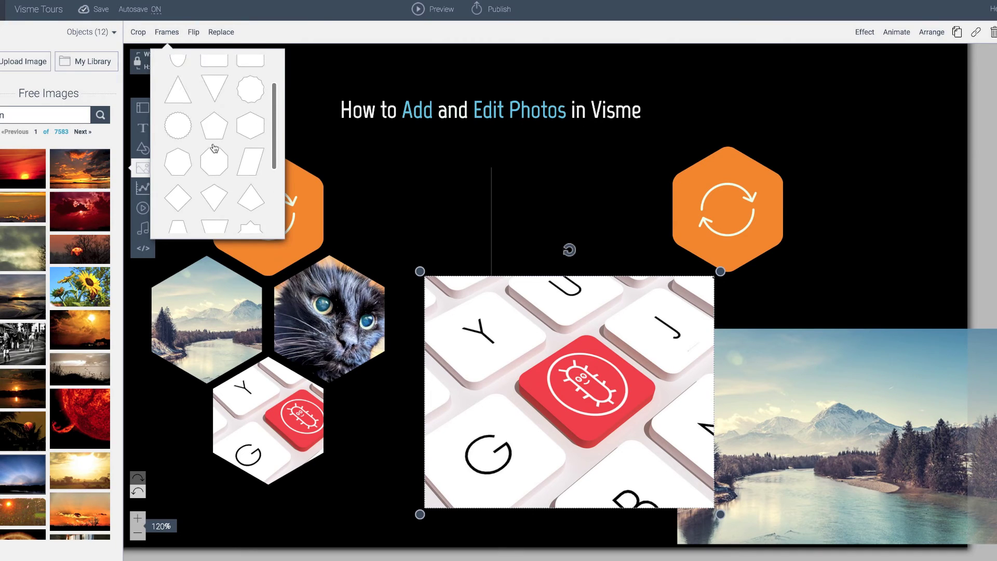
scroll(214, 149, up, 2)
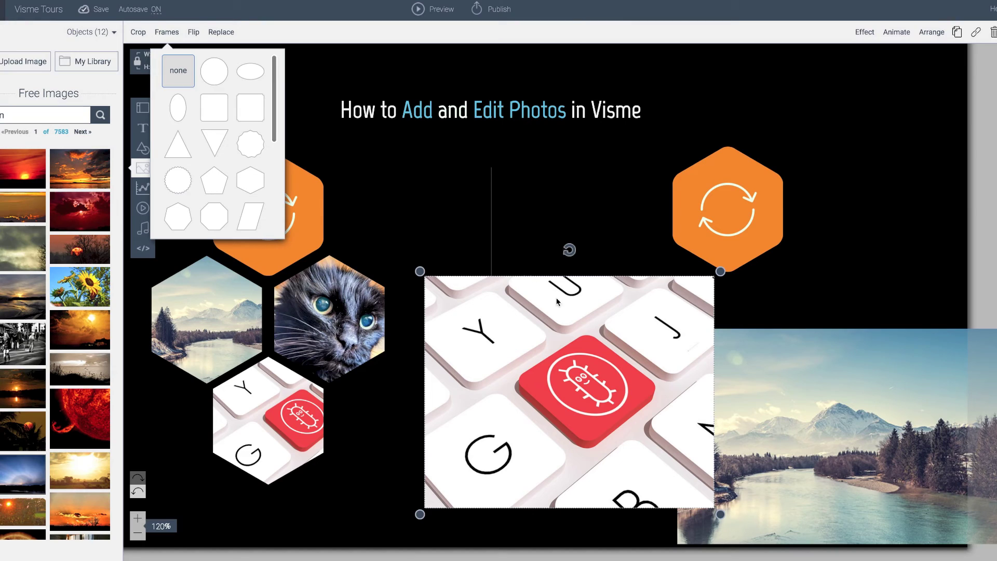
Crop the keyboard photo to a roughly 325×375 hexagon centred on the red key
double_click(505, 298)
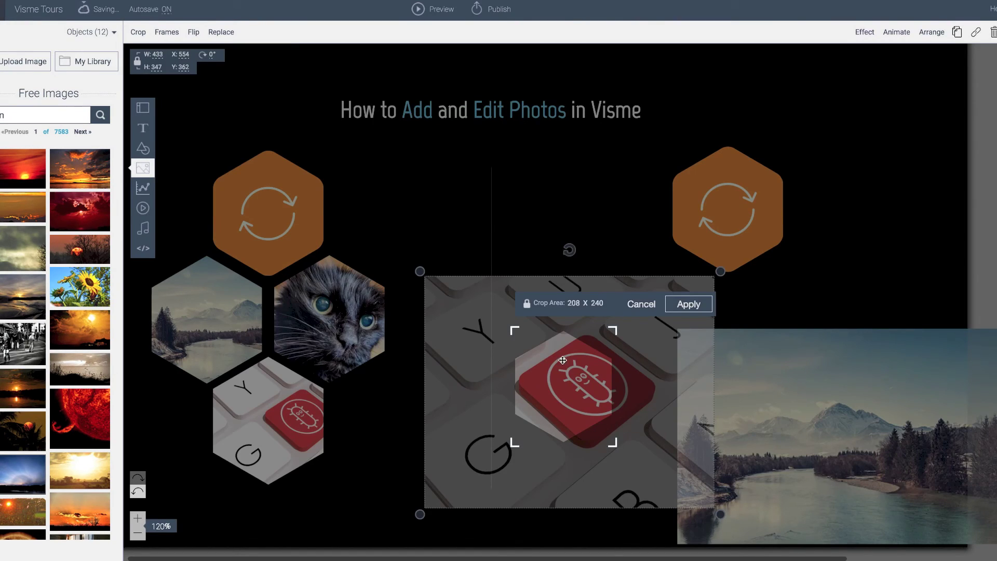
drag(527, 326, 519, 338)
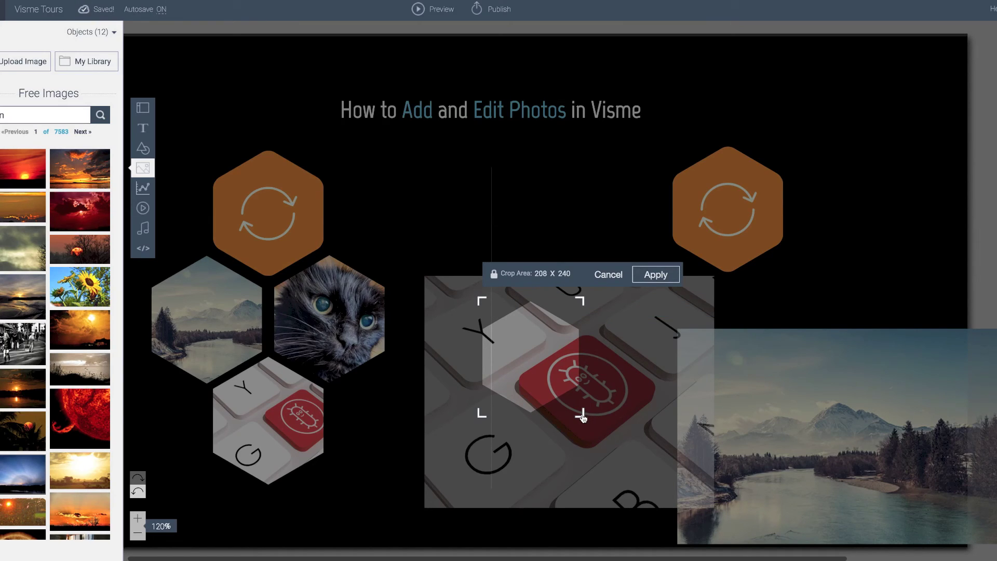
click(582, 416)
drag(637, 468, 634, 474)
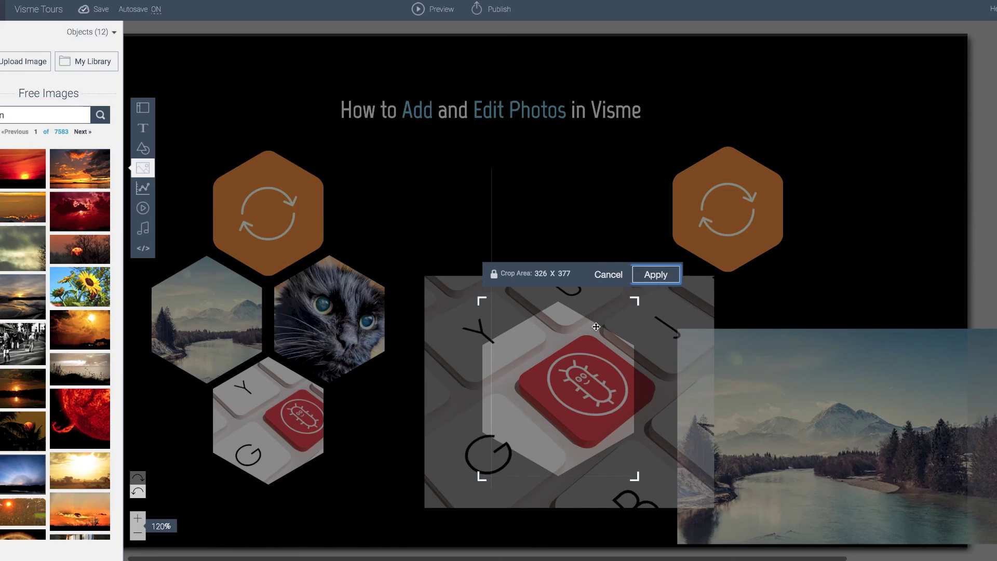
click(657, 278)
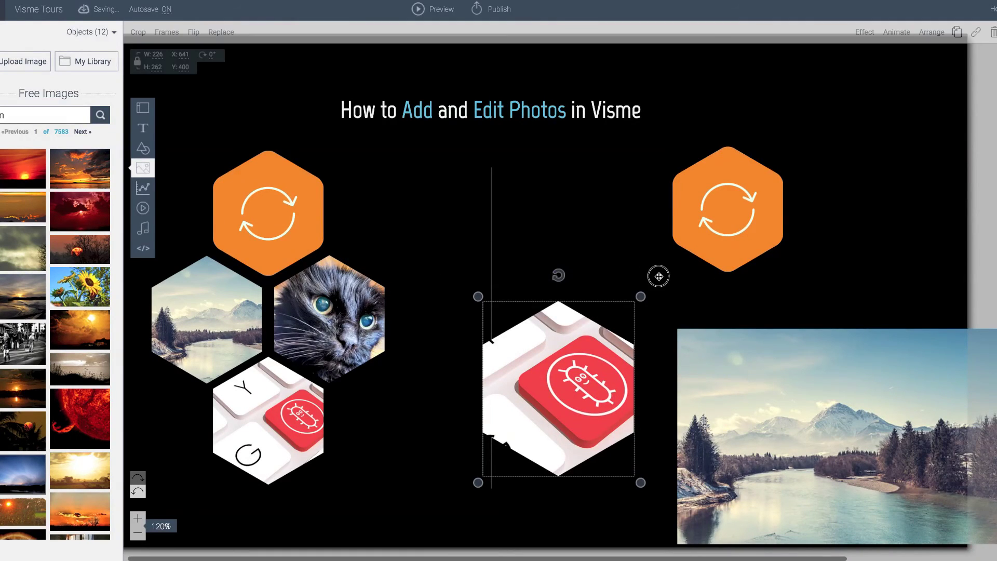
Shrink the keyboard hexagon to 173×200 and set it just below the orange hexagon
drag(594, 311, 648, 280)
drag(591, 321, 593, 318)
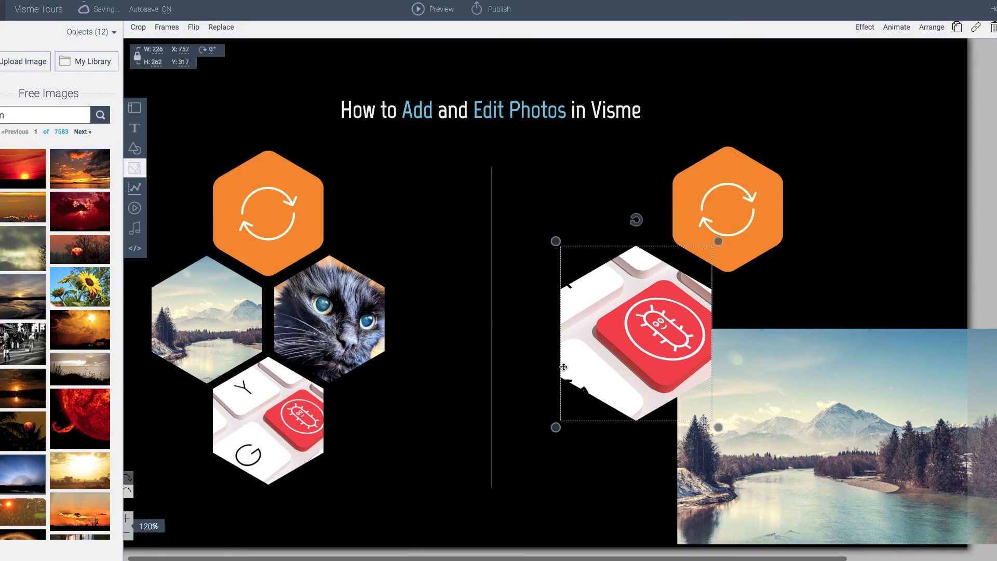
drag(556, 429, 580, 402)
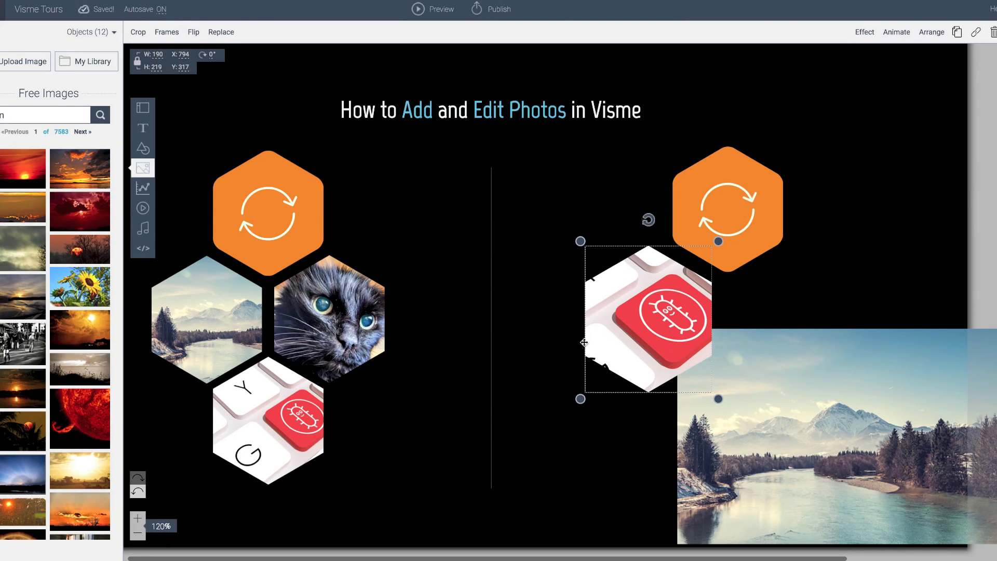
drag(580, 400, 591, 387)
drag(631, 338, 637, 337)
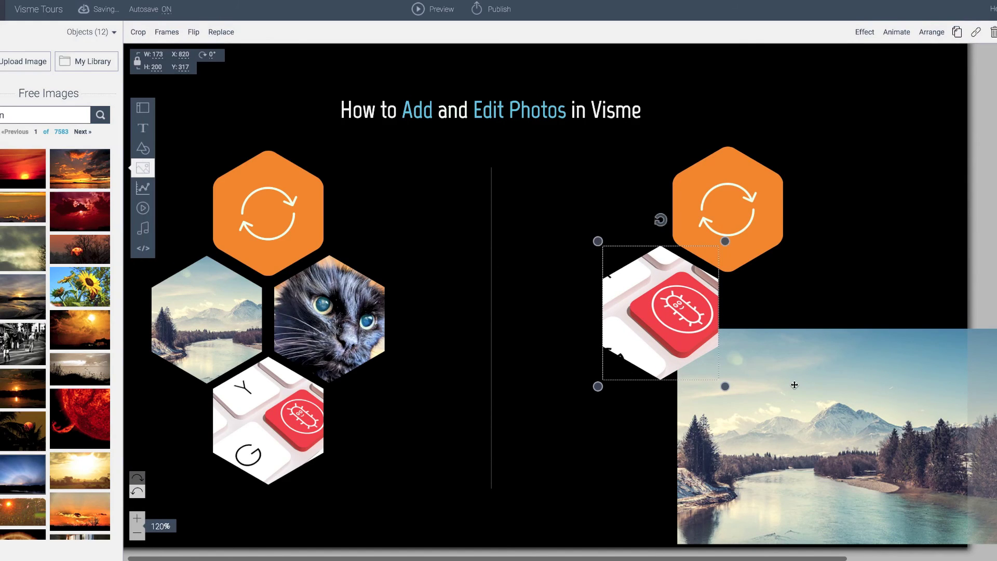
Move the mountain-lake photo lower and to the left, toward the bottom right
click(804, 346)
drag(723, 395, 637, 419)
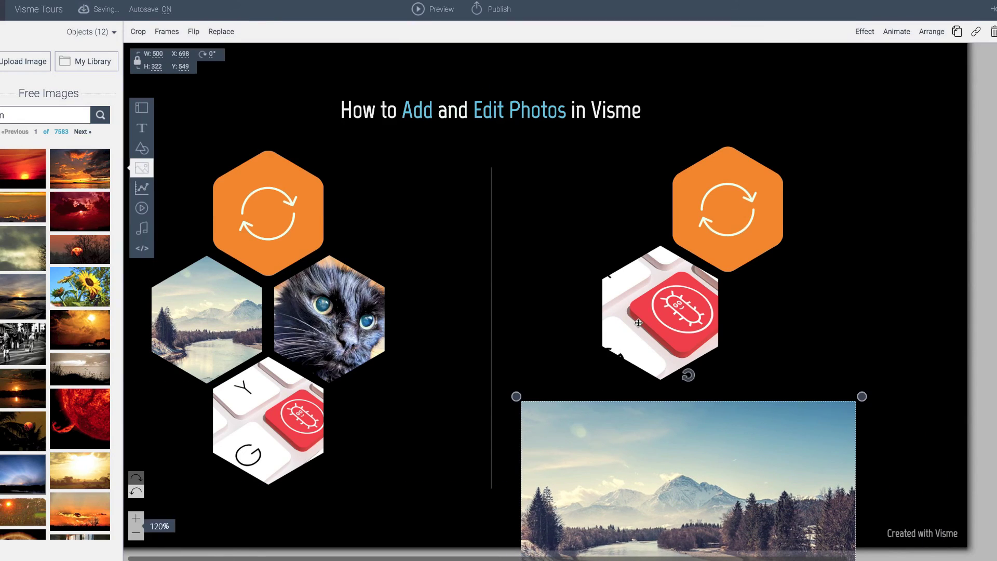
click(638, 323)
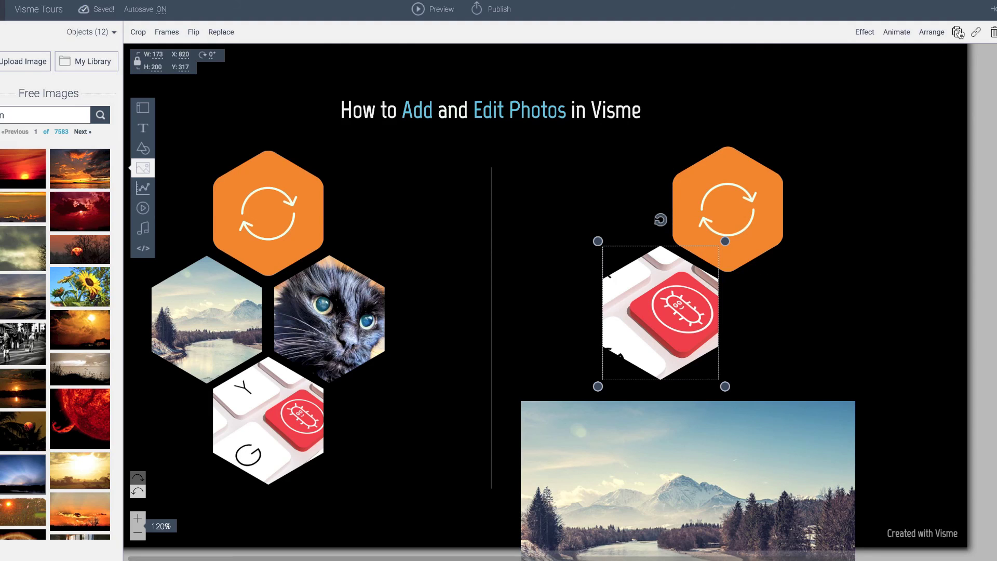
Duplicate the keyboard hexagon, set the copy beside the original, and nudge the lake photo down
key(ctrl+d)
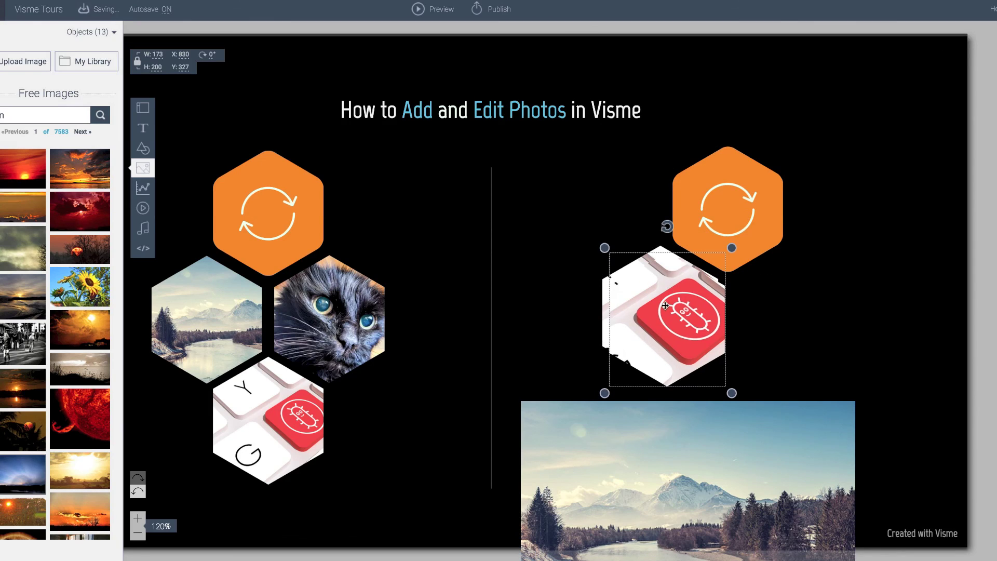
drag(673, 308, 788, 304)
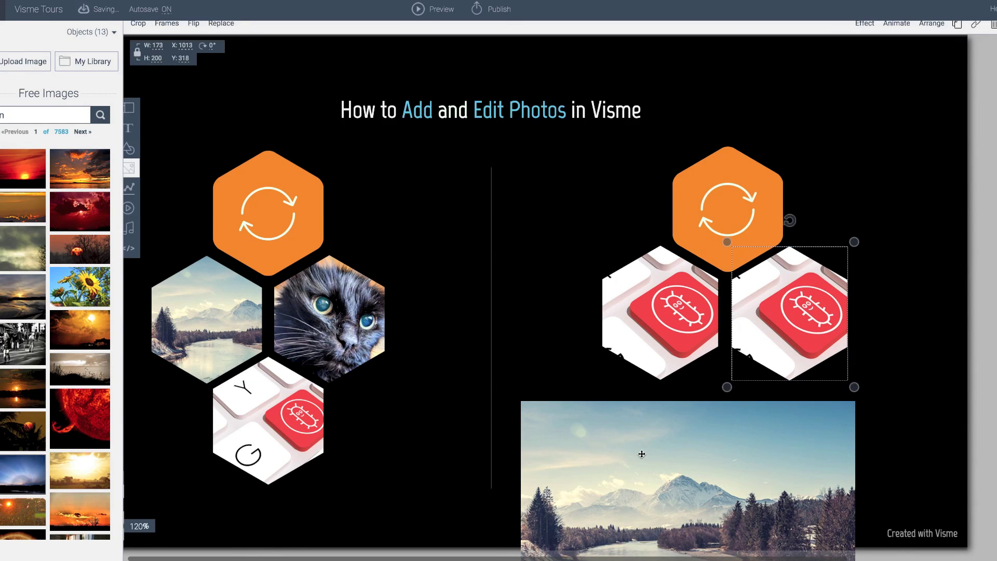
click(546, 423)
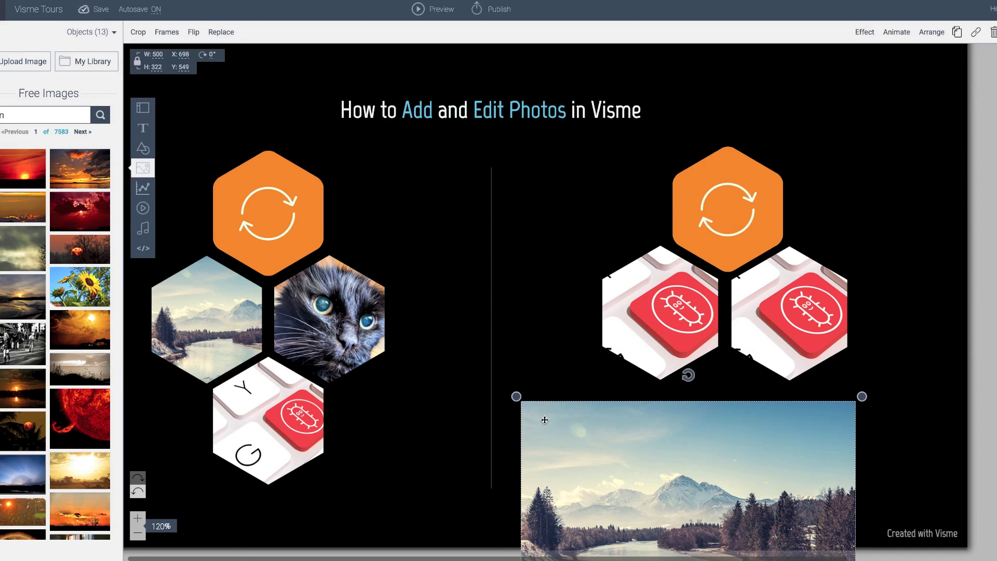
drag(774, 350, 747, 435)
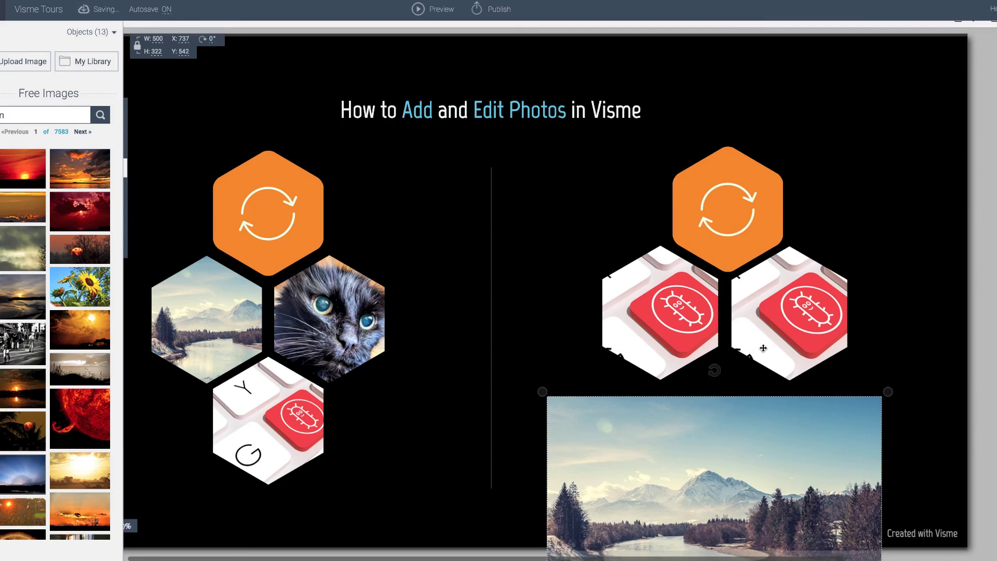
click(779, 294)
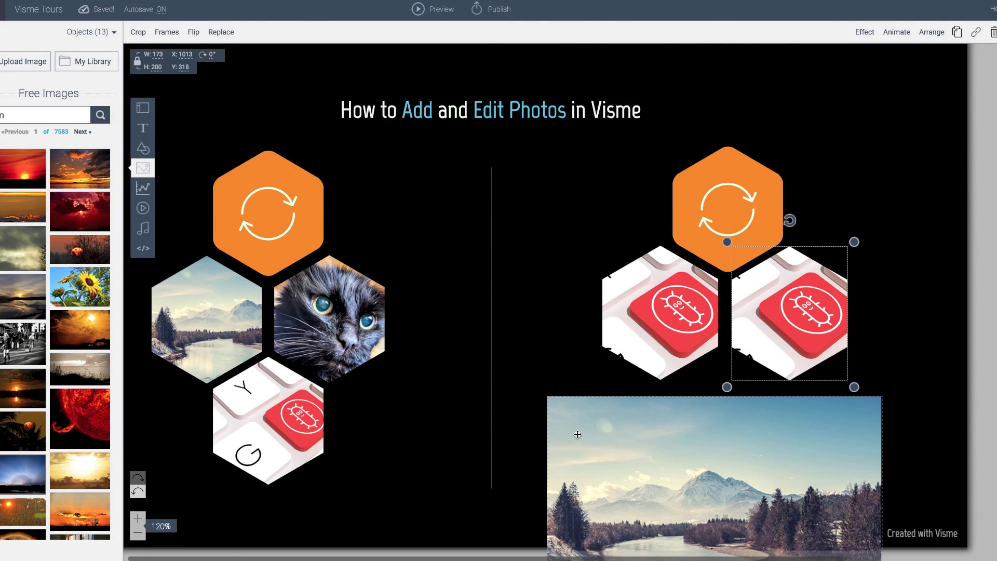
Drop the mountain-lake photo into the right-hand hexagon frame, replacing its keyboard image
drag(563, 423, 756, 327)
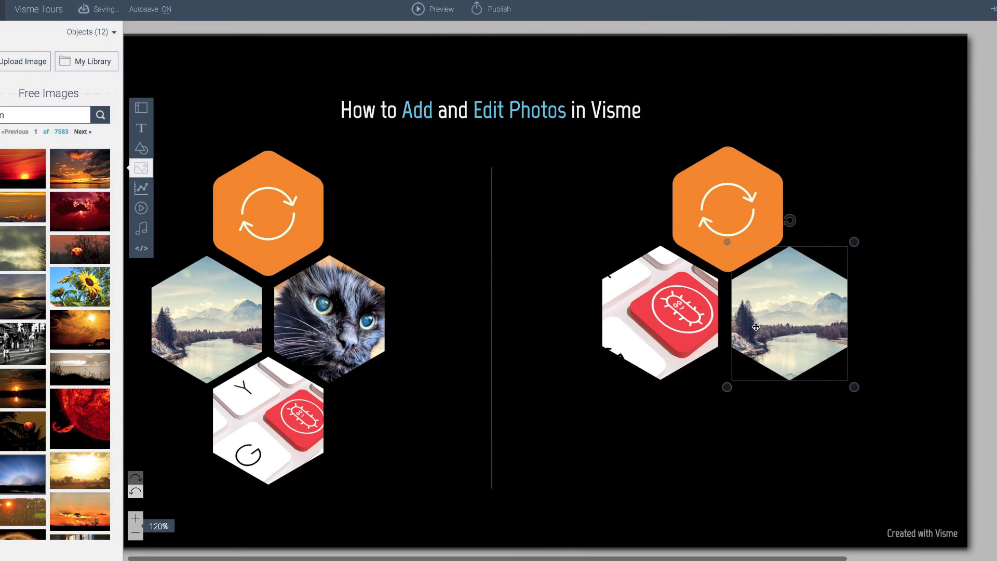
click(702, 431)
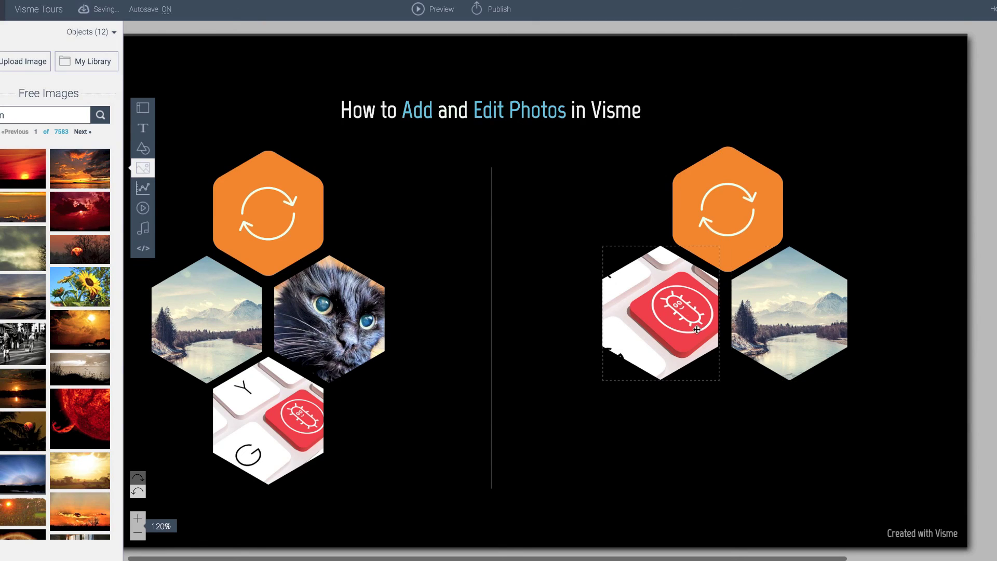
click(661, 291)
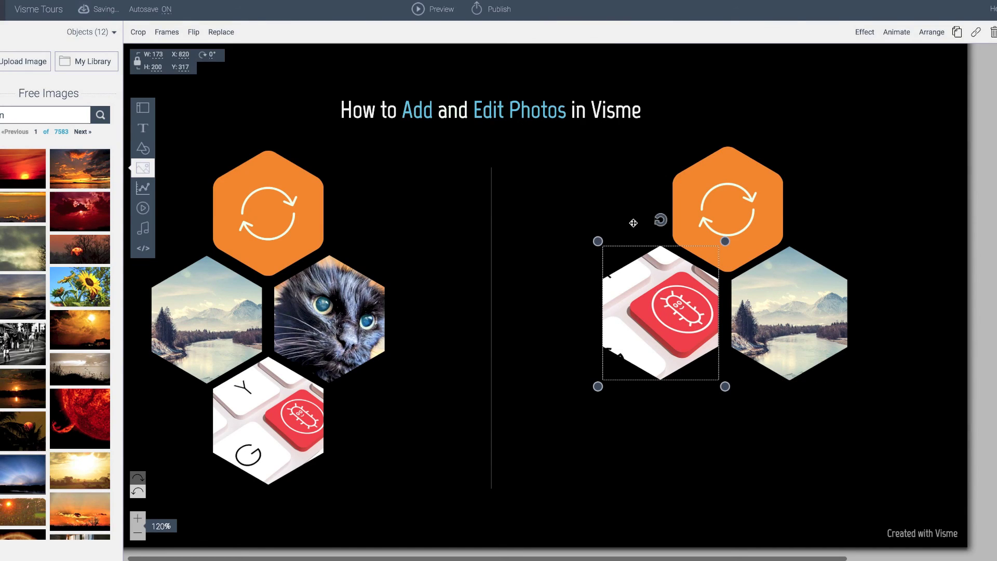